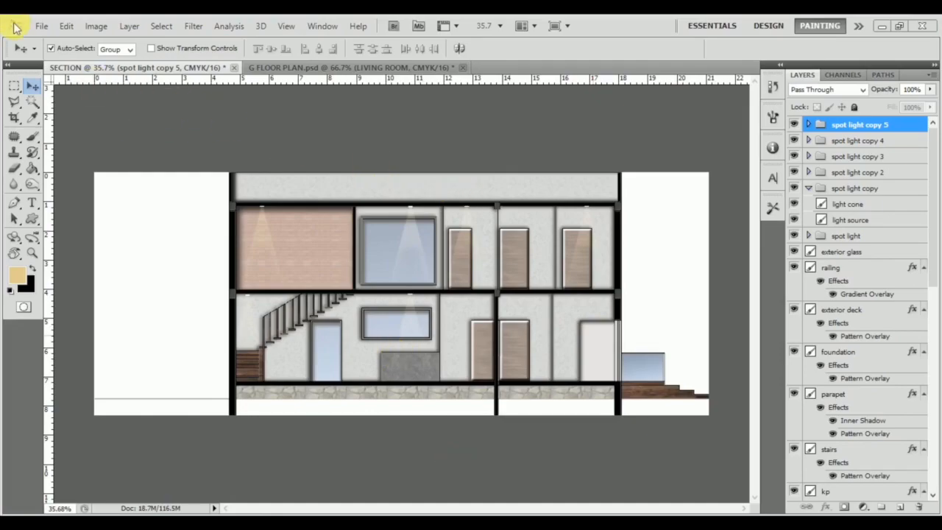
# Open humans.jpg from the MATERIALS folder inside the photoshop course's files for working.
pyautogui.click(40, 28)
pyautogui.click(46, 51)
pyautogui.click(179, 54)
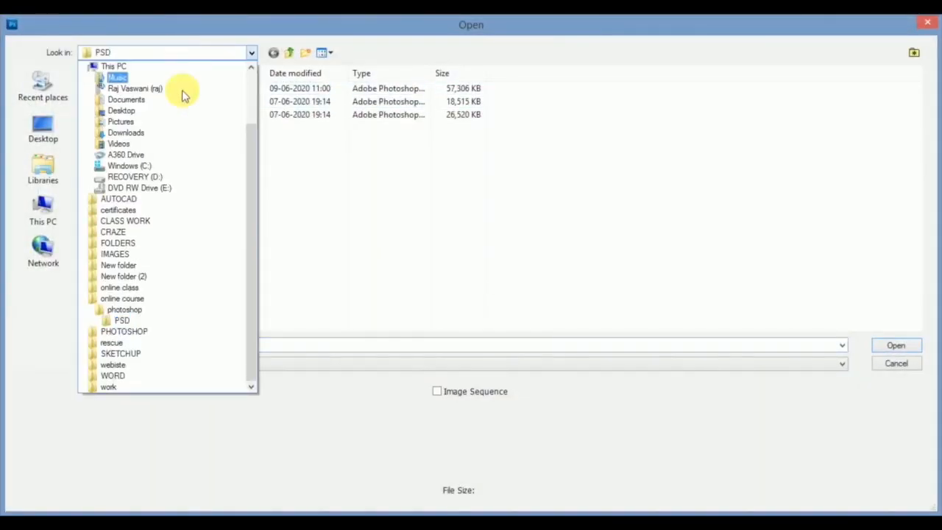
pyautogui.click(154, 308)
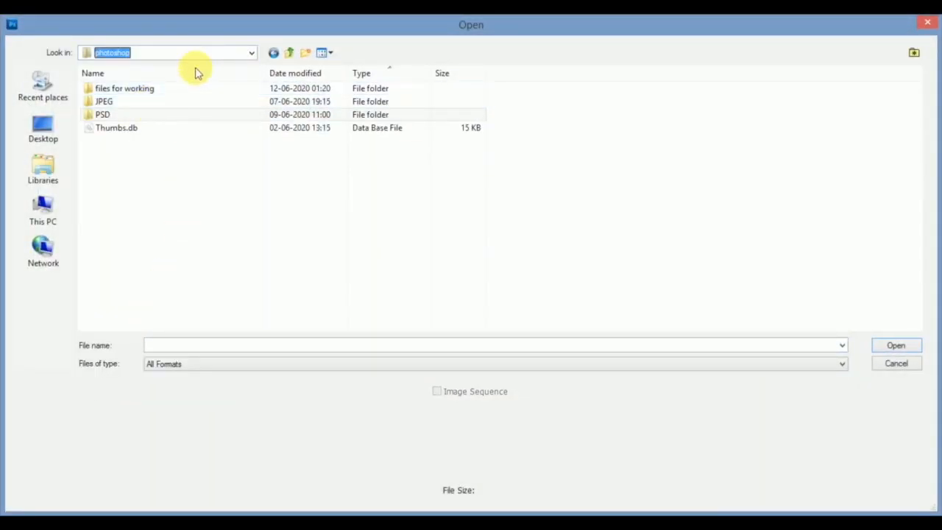
pyautogui.doubleClick(164, 91)
pyautogui.doubleClick(175, 93)
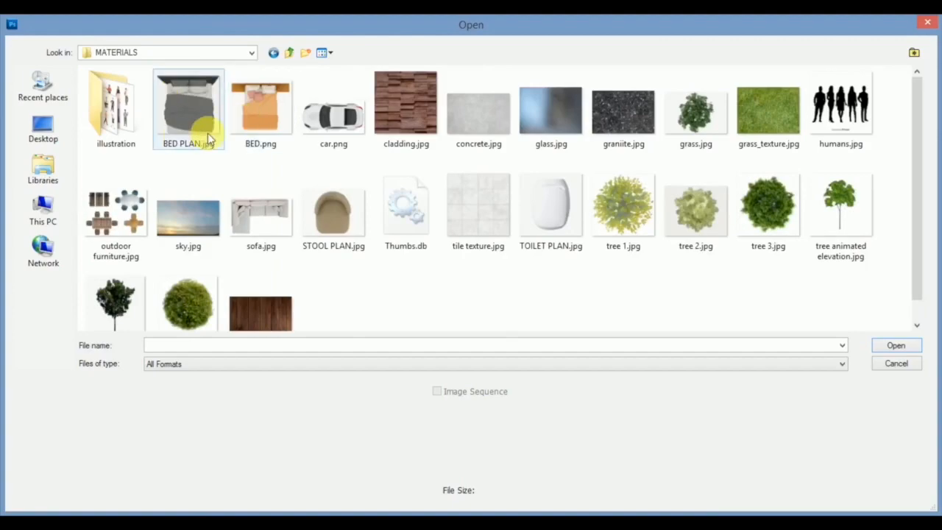
pyautogui.click(850, 119)
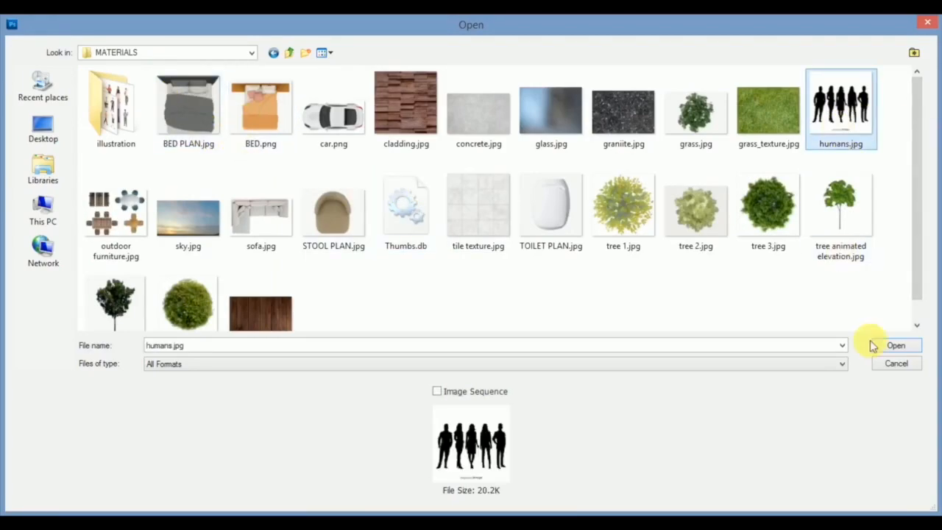
pyautogui.click(895, 347)
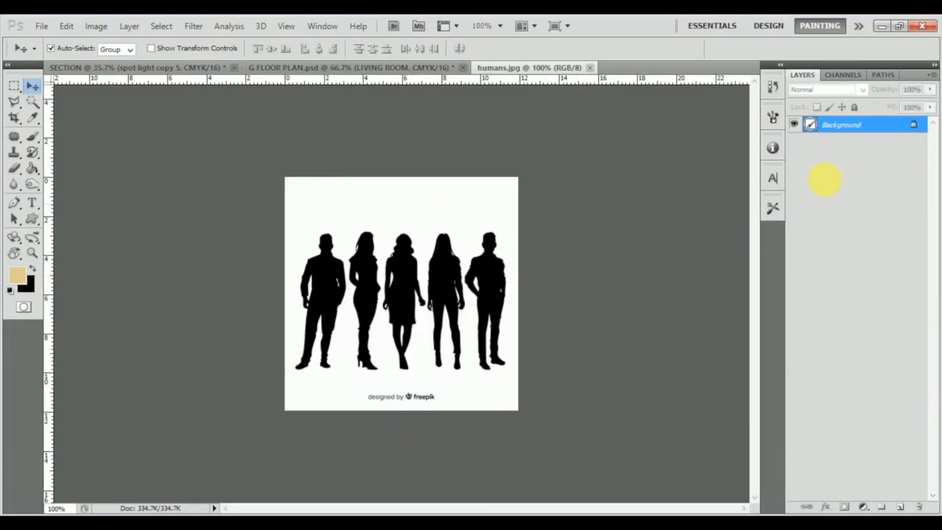
# Convert the humans.jpg Background into a regular layer and delete the white area around the silhouettes.
pyautogui.doubleClick(899, 128)
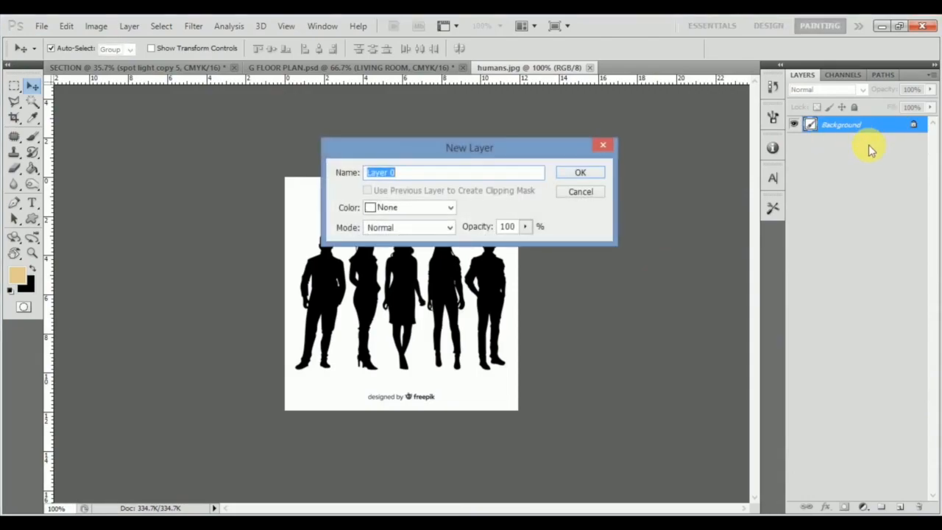
pyautogui.click(596, 173)
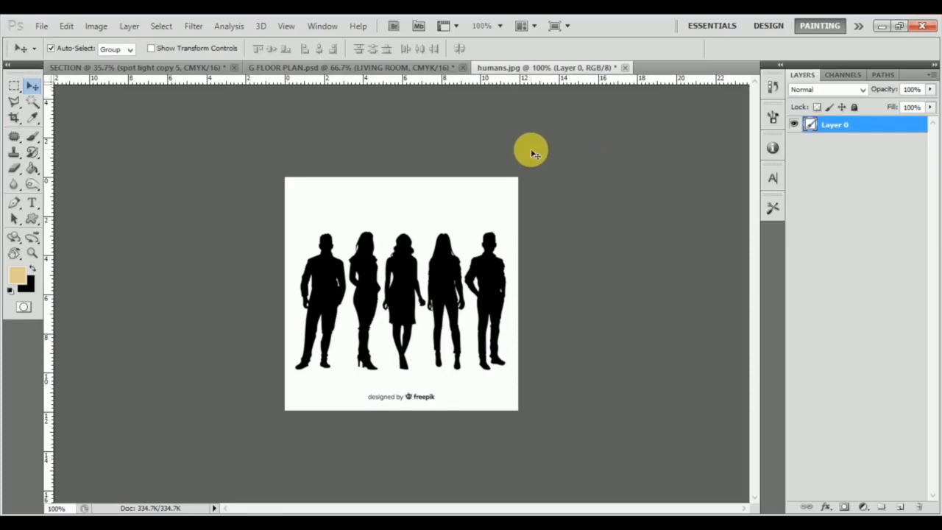
pyautogui.click(33, 103)
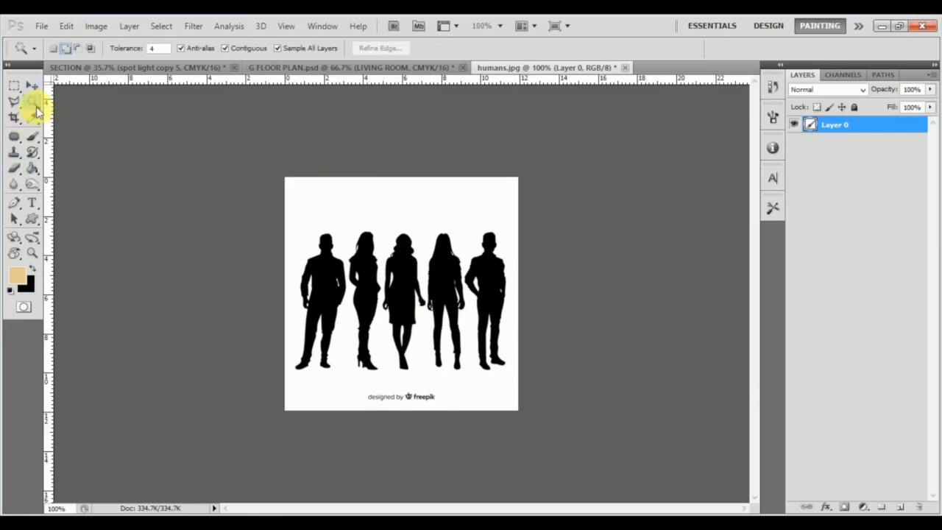
pyautogui.click(361, 197)
pyautogui.press('Delete')
pyautogui.hotkey('ctrl', 'd')
# Delete the white gaps between arms and bodies on the first three silhouettes with the Magic Wand, then deselect.
pyautogui.press('m')
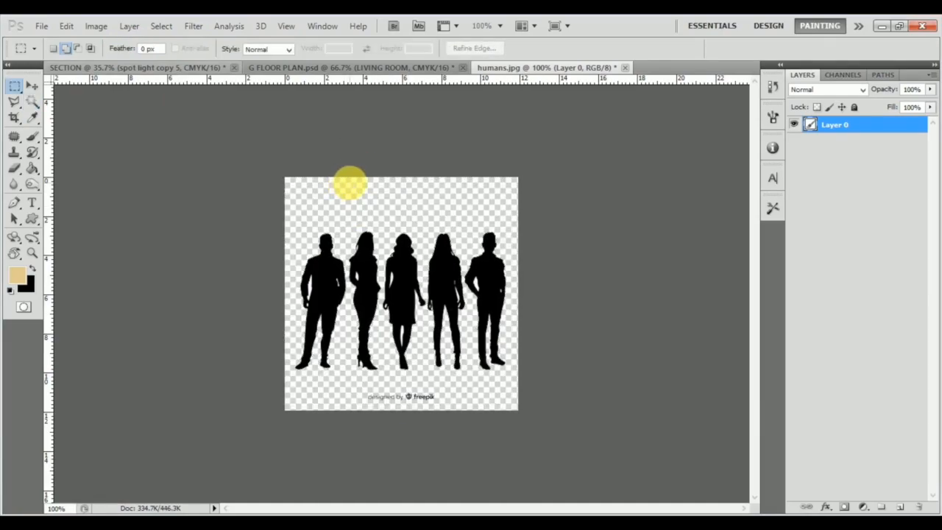
pyautogui.scroll(4, 384, 315)
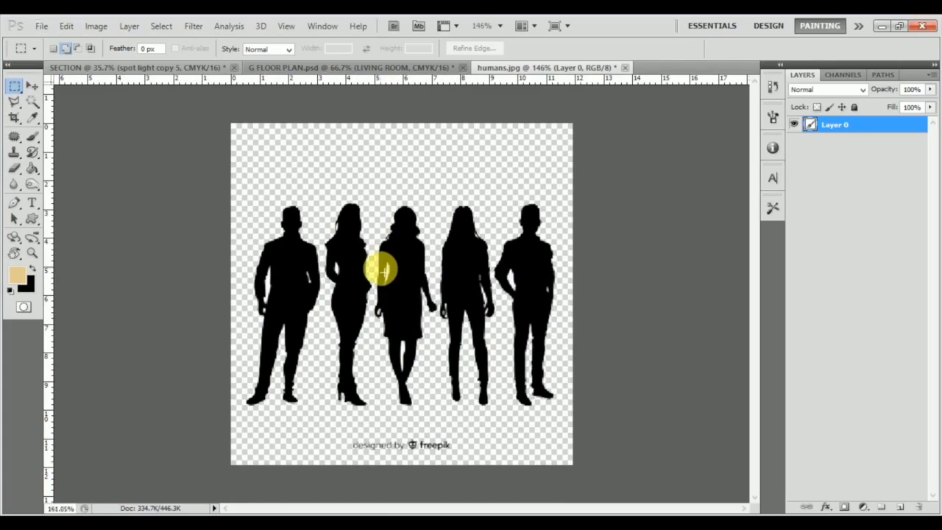
pyautogui.scroll(5, 379, 269)
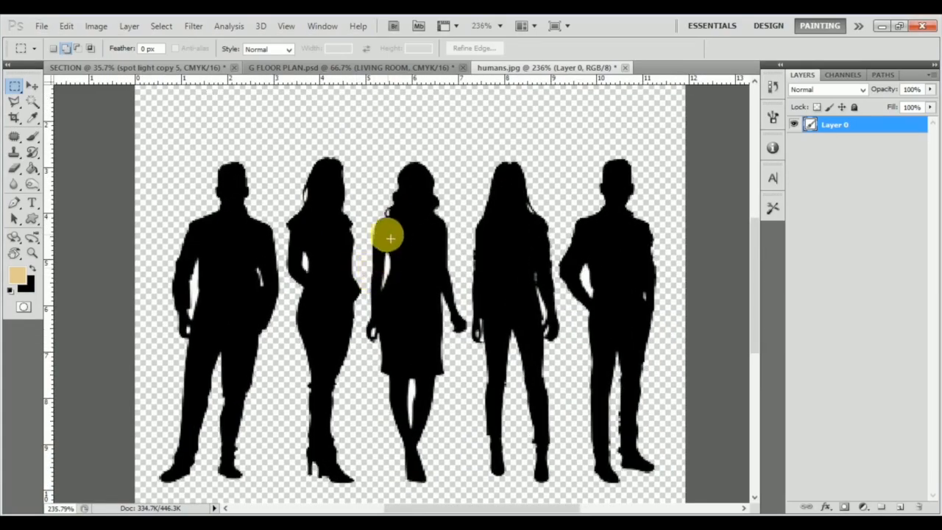
pyautogui.press('p')
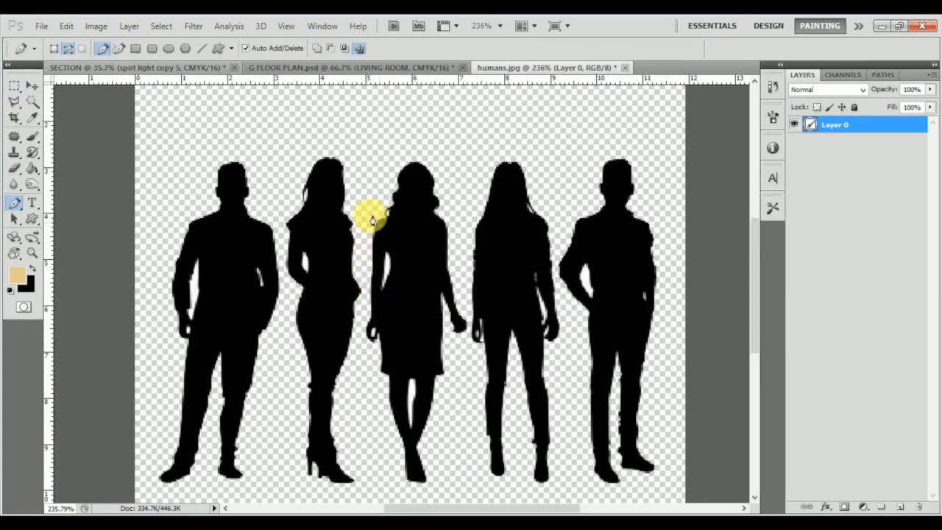
pyautogui.click(30, 103)
pyautogui.scroll(8, 272, 321)
pyautogui.click(142, 278)
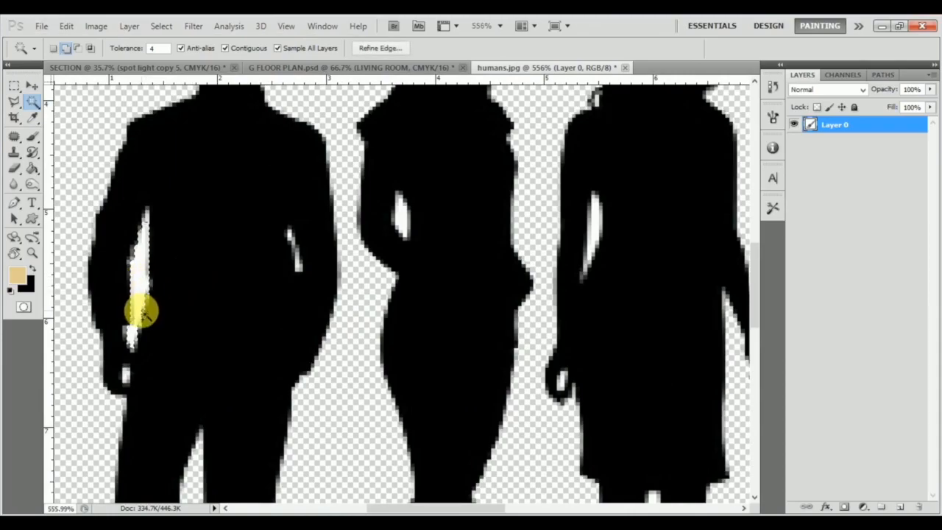
pyautogui.keyDown('shift'); pyautogui.click(587, 253); pyautogui.keyUp('shift')
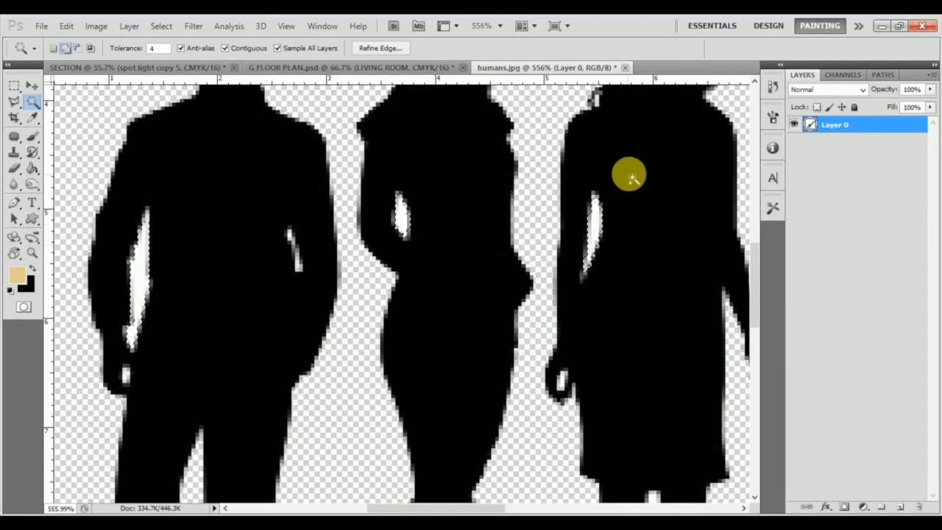
pyautogui.scroll(-4, 629, 175)
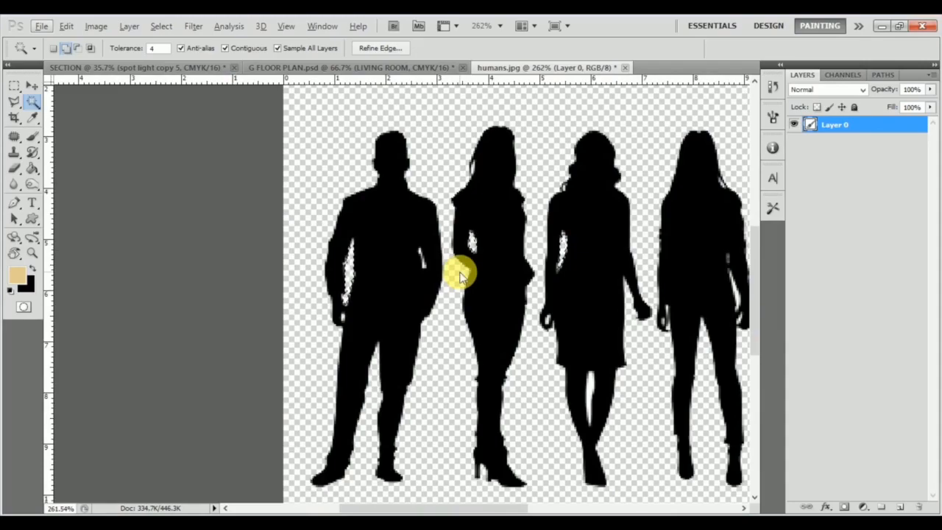
pyautogui.scroll(-2, 403, 267)
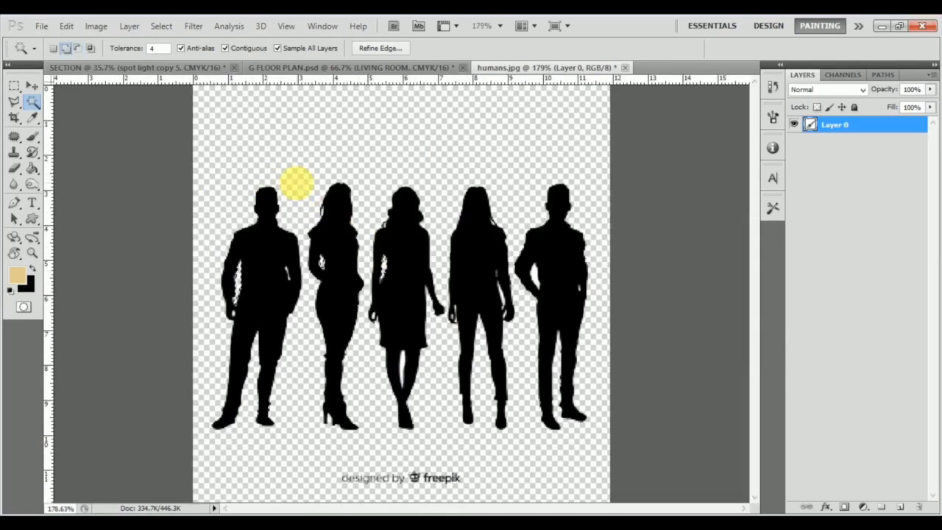
pyautogui.scroll(-1, 263, 209)
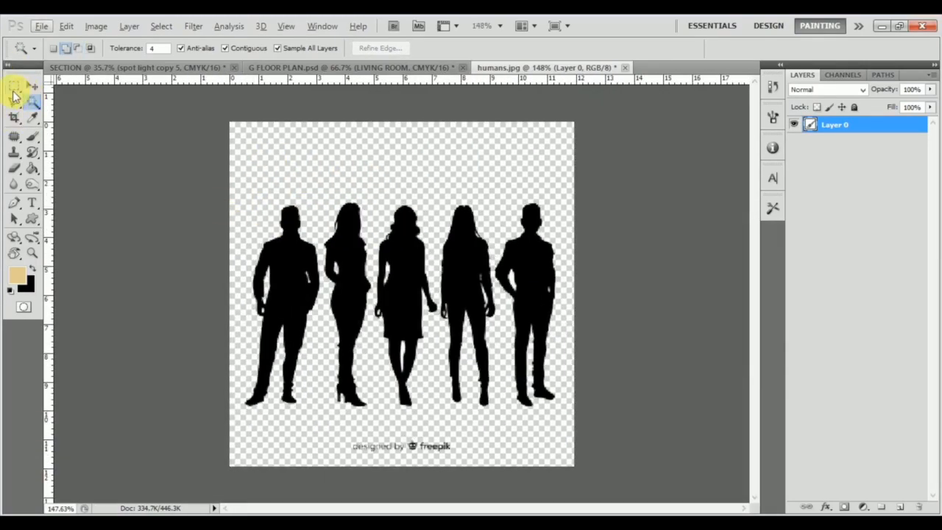
# Select the leftmost man with a rectangular marquee and copy him into the SECTION document, standing on the ground floor.
pyautogui.click(14, 90)
pyautogui.click(16, 101)
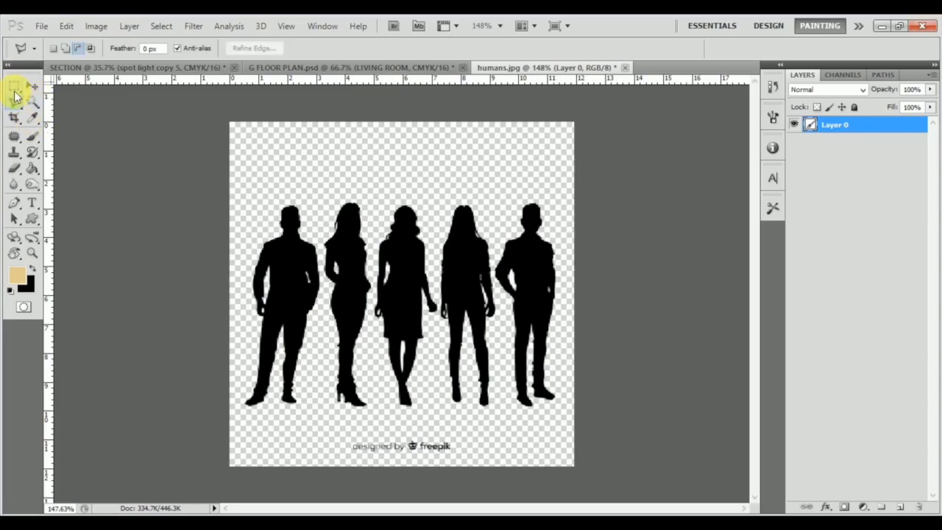
pyautogui.click(14, 87)
pyautogui.moveTo(230, 171)
pyautogui.mouseDown()
pyautogui.moveTo(263, 214)
pyautogui.moveTo(316, 381)
pyautogui.mouseUp()
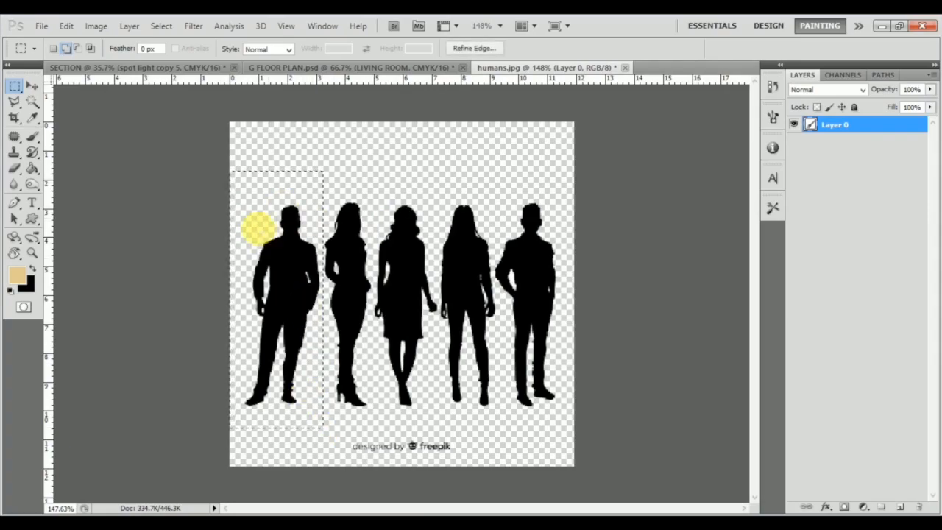
pyautogui.click(32, 86)
pyautogui.moveTo(278, 282)
pyautogui.mouseDown()
pyautogui.moveTo(302, 200)
pyautogui.moveTo(159, 69)
pyautogui.moveTo(404, 358)
pyautogui.mouseUp()
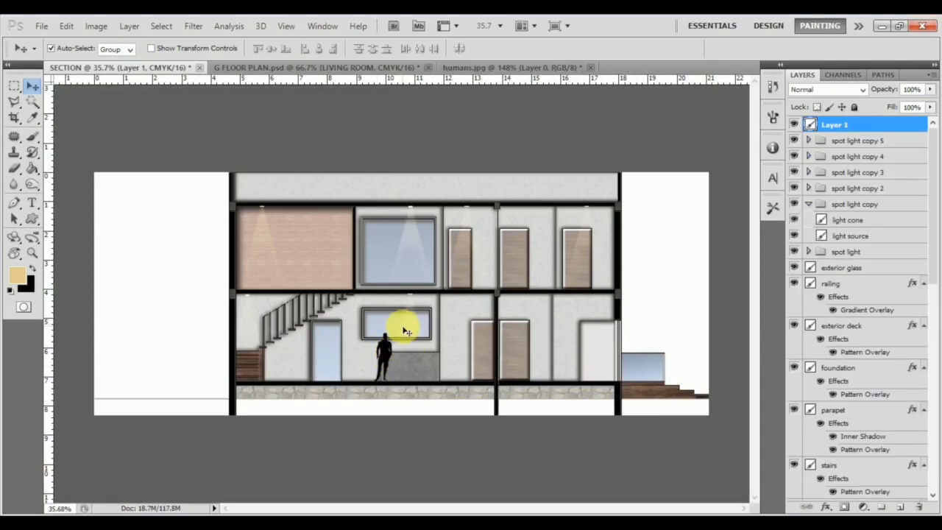
# Scale the man's silhouette to about 122% and move it over the grey stone counter below the window.
pyautogui.hotkey('ctrl', 't')
pyautogui.moveTo(407, 334); pyautogui.dragTo(410, 324)
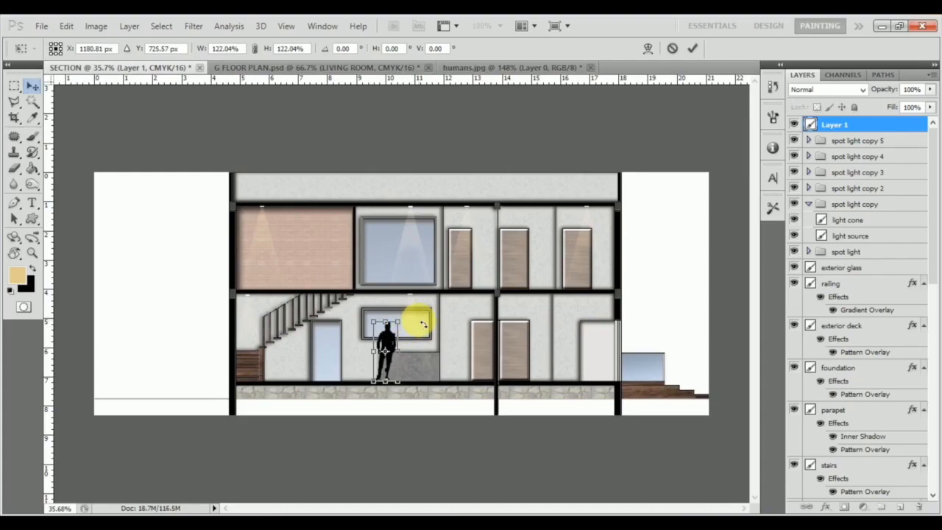
pyautogui.press('Return')
pyautogui.scroll(10, 361, 364)
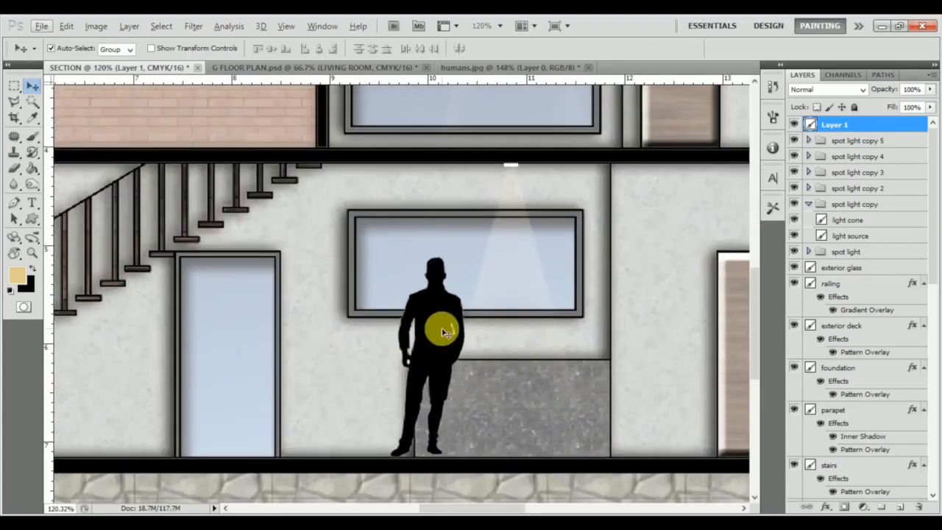
pyautogui.moveTo(443, 333); pyautogui.dragTo(482, 337)
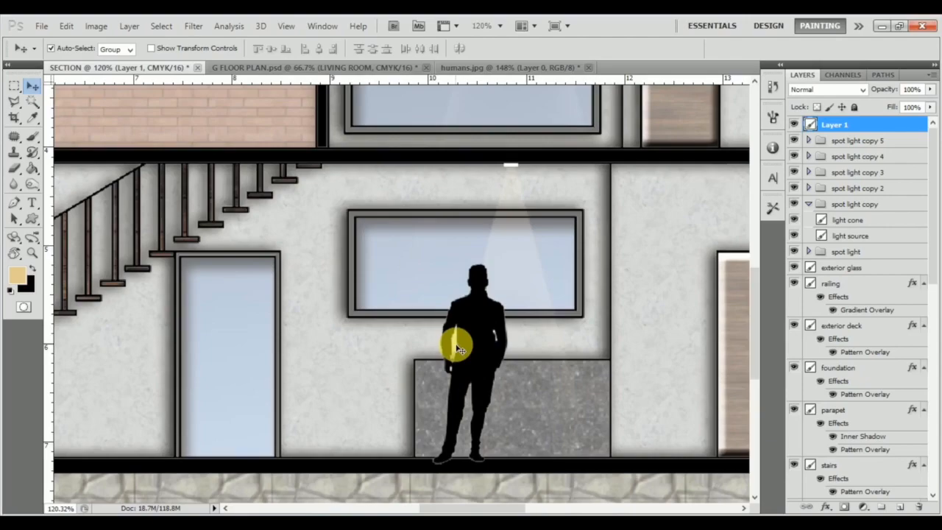
# Delete the part of the man's silhouette that overlaps the stone counter, using a rectangular selection.
pyautogui.click(14, 87)
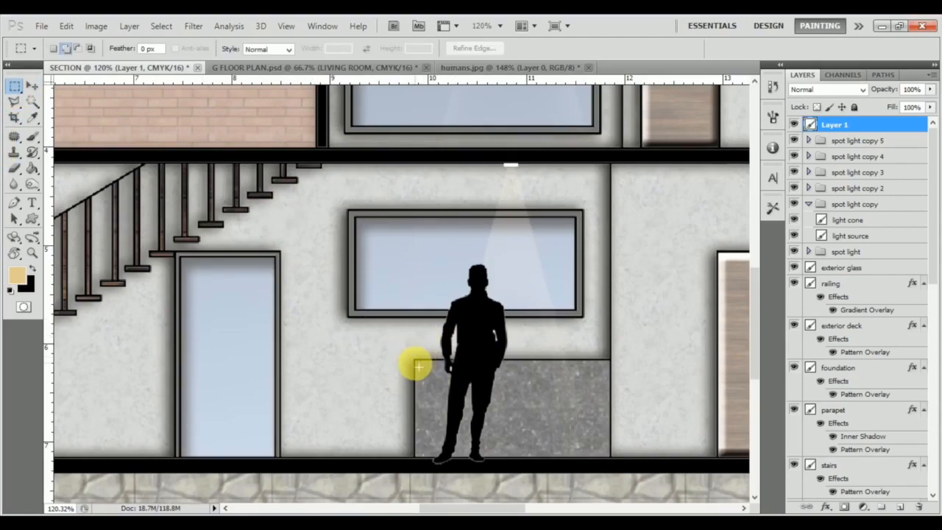
pyautogui.moveTo(414, 360); pyautogui.dragTo(579, 471)
pyautogui.press('Delete')
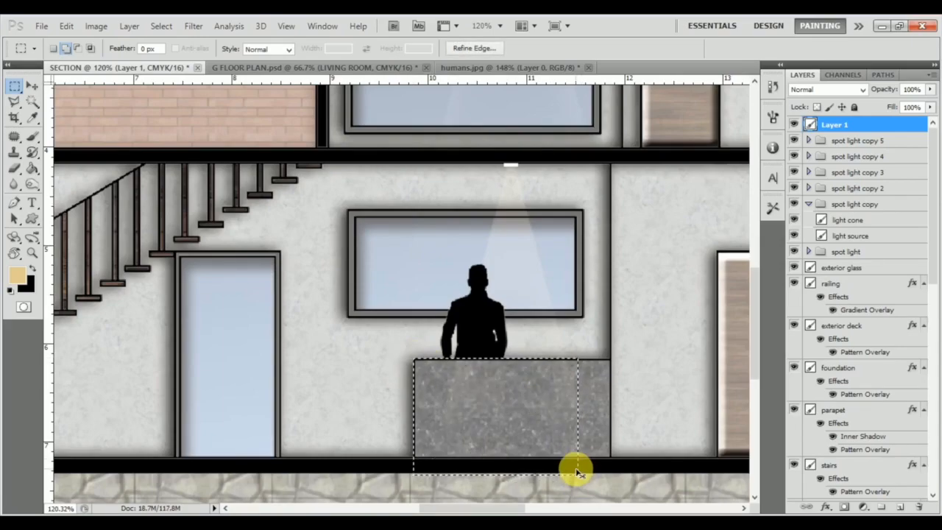
pyautogui.hotkey('ctrl', 'd')
# Nudge the cropped man down so that his lower edge meets the top of the stone counter.
pyautogui.scroll(6, 463, 381)
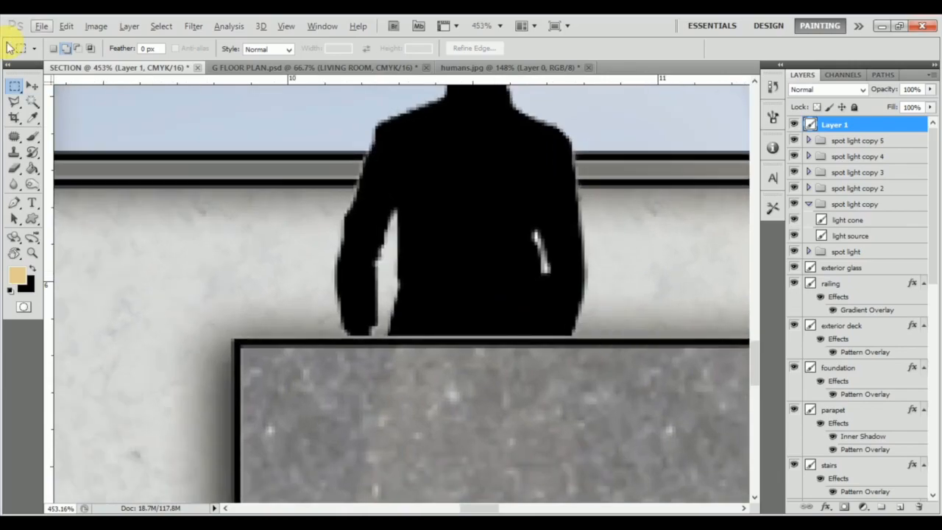
pyautogui.click(32, 86)
pyautogui.scroll(3, 475, 327)
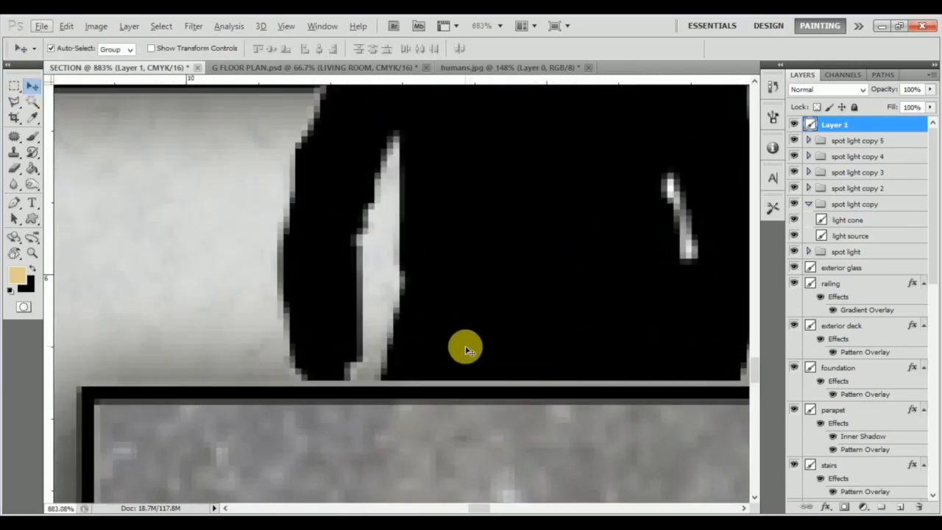
pyautogui.press('Down')
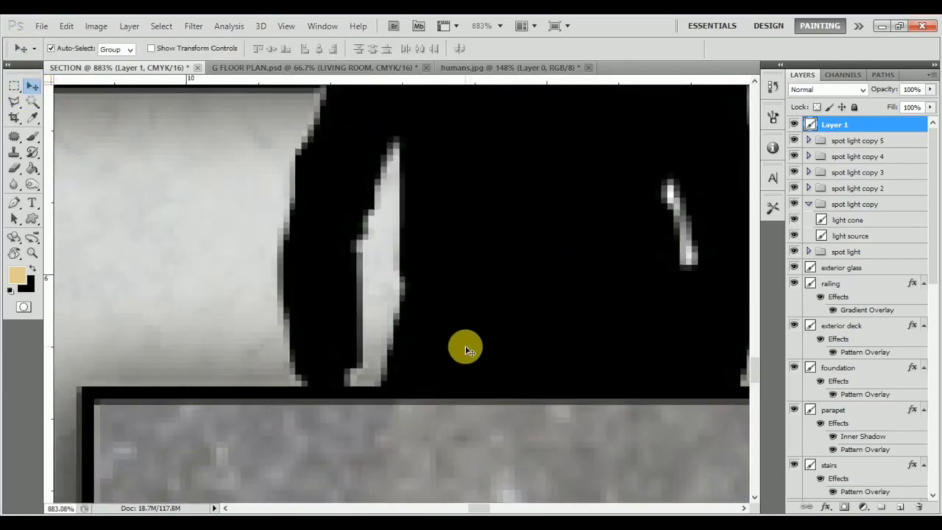
pyautogui.press('Up')
pyautogui.press('Down')
pyautogui.press('Left')
pyautogui.press('Right')
pyautogui.press('Up')
pyautogui.press('Down')
pyautogui.scroll(-6, 301, 350)
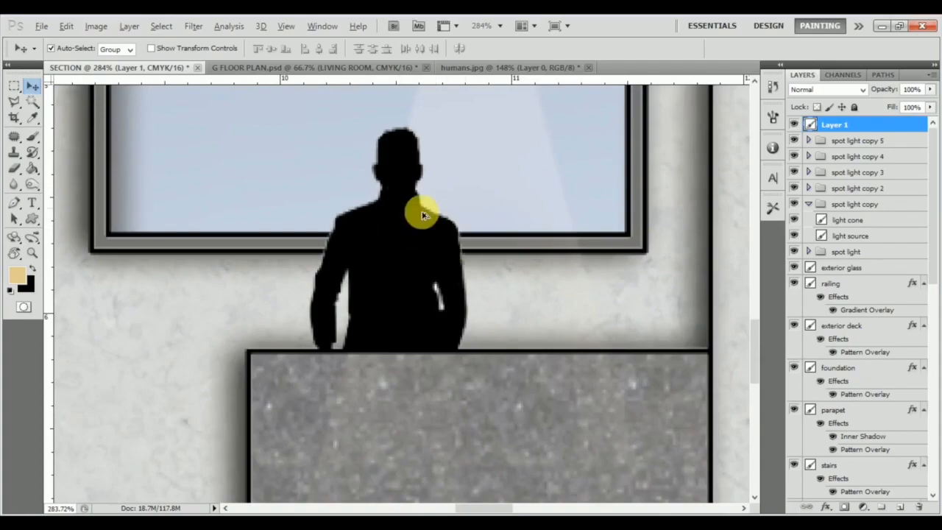
pyautogui.scroll(-5, 485, 322)
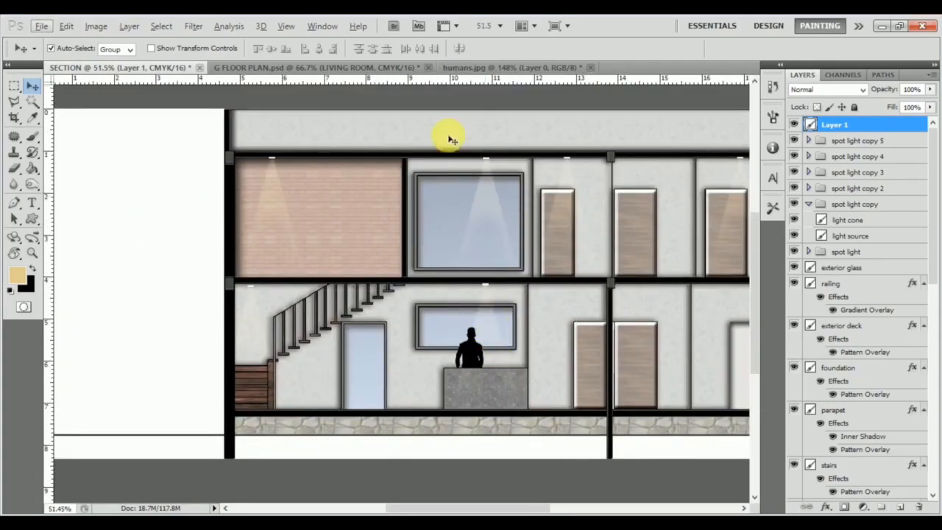
# Copy the second silhouette from humans.jpg into the SECTION document and place it in the upper-floor brick-wall room.
pyautogui.click(530, 68)
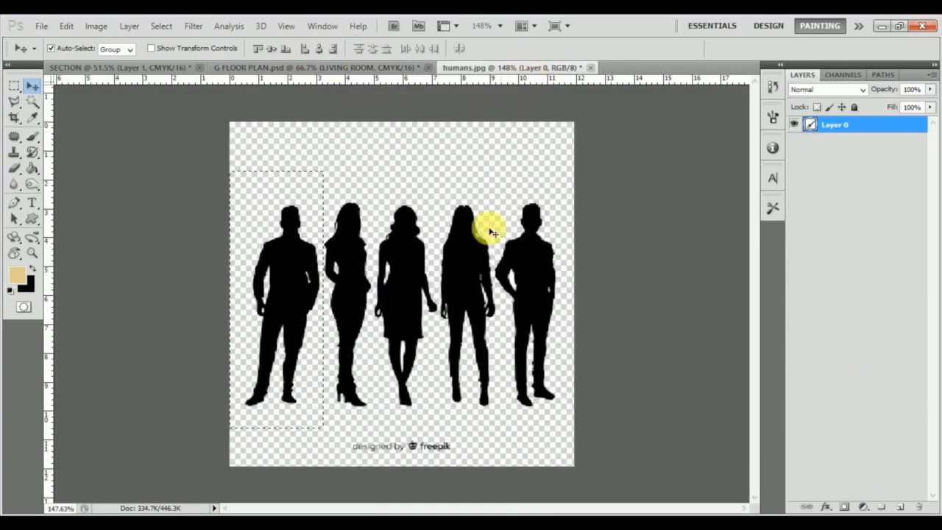
pyautogui.click(14, 86)
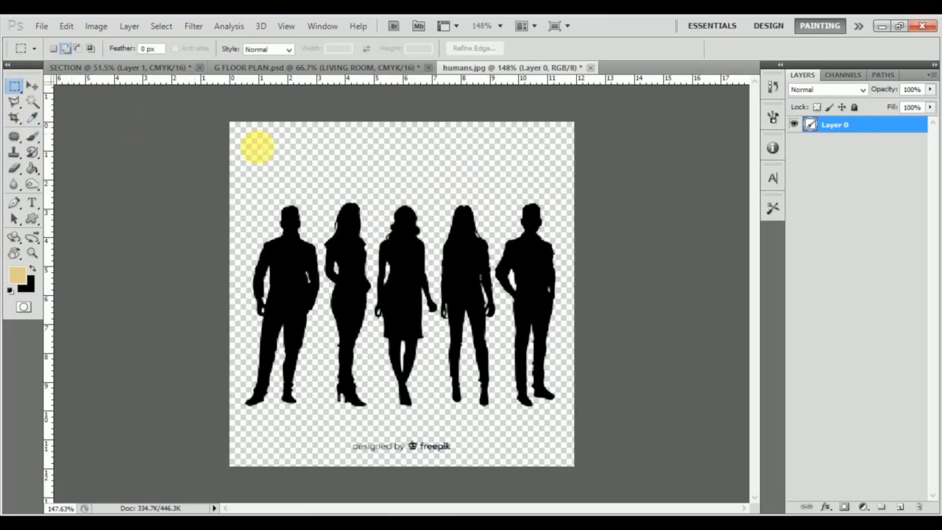
pyautogui.moveTo(342, 249); pyautogui.dragTo(362, 397)
pyautogui.moveTo(371, 445); pyautogui.dragTo(370, 440)
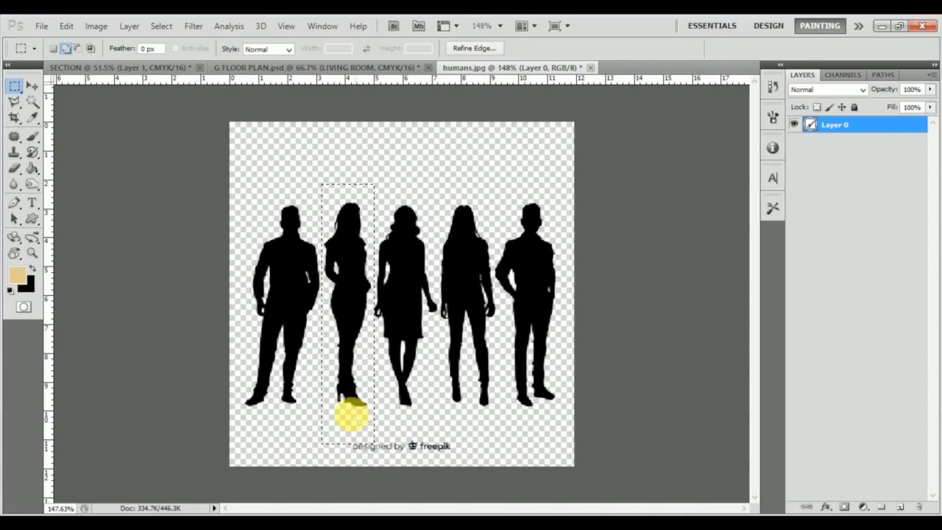
pyautogui.click(32, 86)
pyautogui.moveTo(356, 258)
pyautogui.mouseDown()
pyautogui.moveTo(301, 179)
pyautogui.moveTo(152, 79)
pyautogui.moveTo(168, 88)
pyautogui.mouseUp()
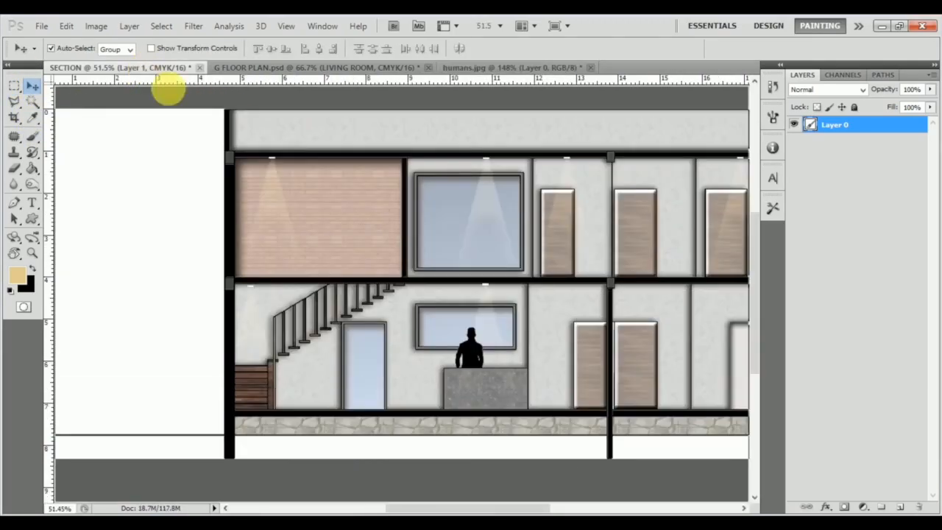
pyautogui.moveTo(305, 243); pyautogui.dragTo(338, 228)
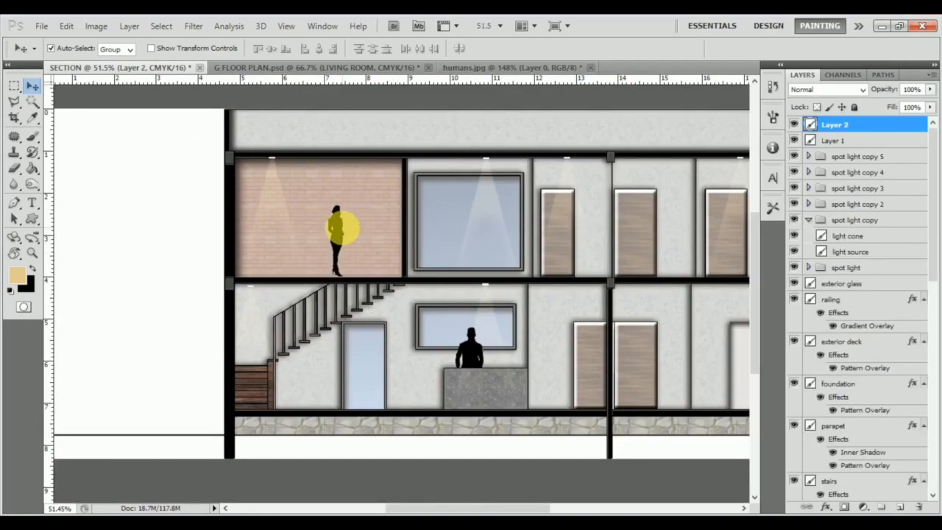
# Widen the woman's silhouette to about 141%, enlarge it further and position it toward the window-side end of the brick-wall room.
pyautogui.hotkey('ctrl', 't')
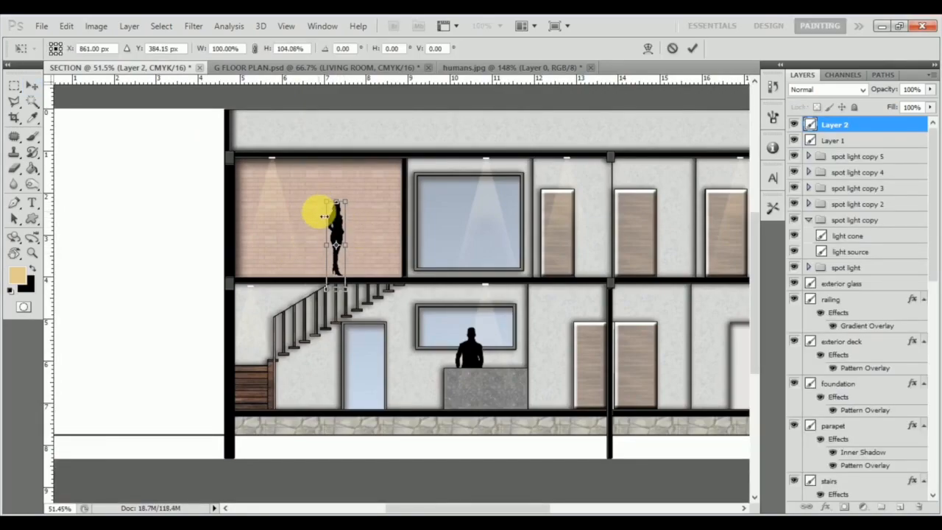
pyautogui.moveTo(327, 254); pyautogui.dragTo(316, 249)
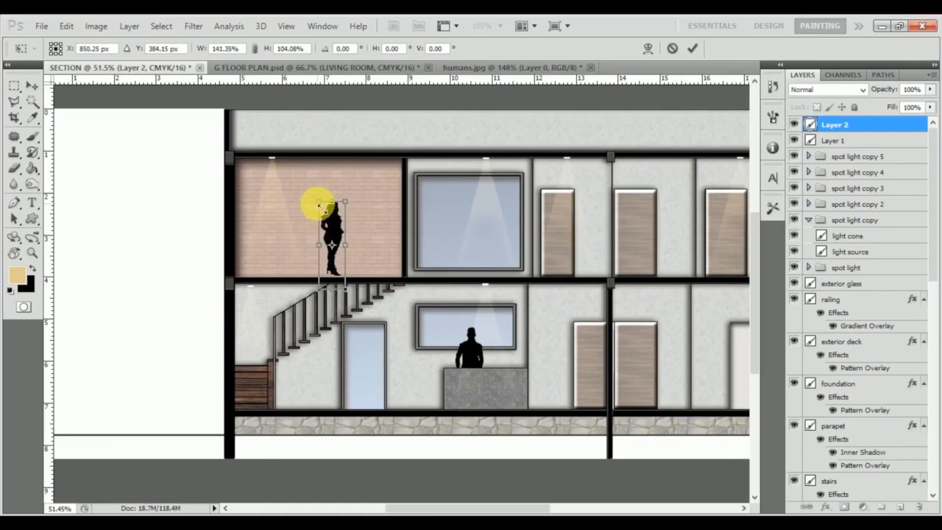
pyautogui.moveTo(316, 200); pyautogui.dragTo(316, 188)
pyautogui.moveTo(320, 240); pyautogui.dragTo(324, 238)
pyautogui.press('Return')
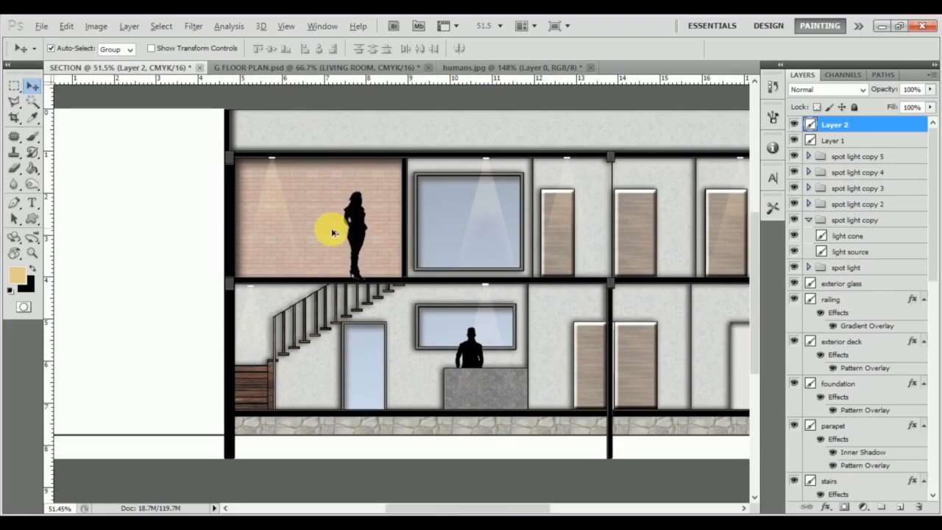
# Scale the woman's silhouette down slightly so that her height suits the brick-wall room.
pyautogui.scroll(5, 331, 228)
pyautogui.scroll(1, 395, 279)
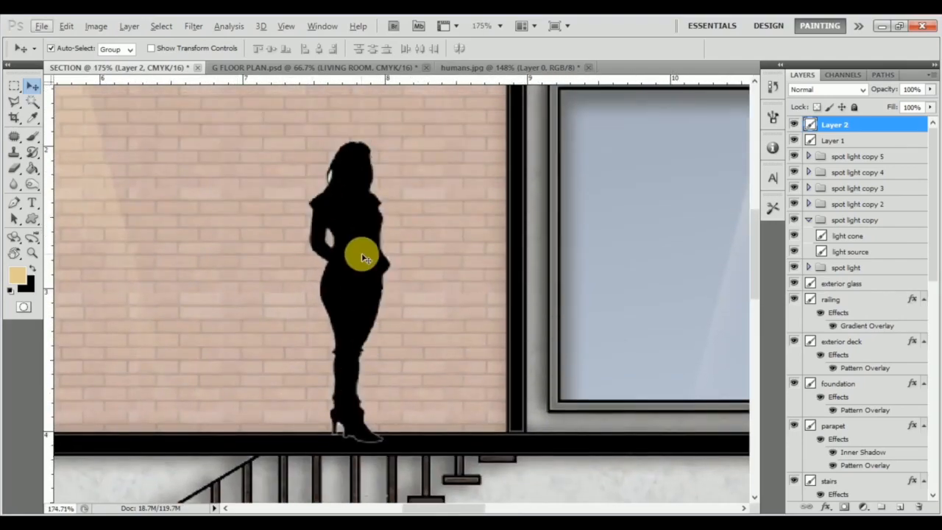
pyautogui.hotkey('ctrl', 't')
pyautogui.moveTo(295, 143); pyautogui.dragTo(330, 174)
pyautogui.press('Return')
# Position the woman's silhouette so that her shoes meet the upper floor slab below the brick wall.
pyautogui.scroll(3, 360, 331)
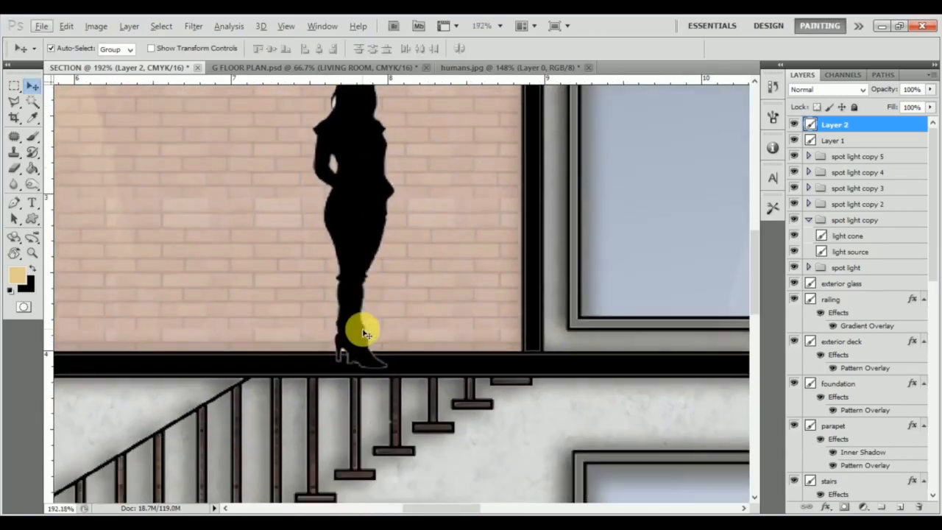
pyautogui.scroll(1, 362, 369)
pyautogui.moveTo(367, 346)
pyautogui.mouseDown()
pyautogui.moveTo(369, 330)
pyautogui.moveTo(368, 343)
pyautogui.mouseUp()
pyautogui.scroll(7, 368, 343)
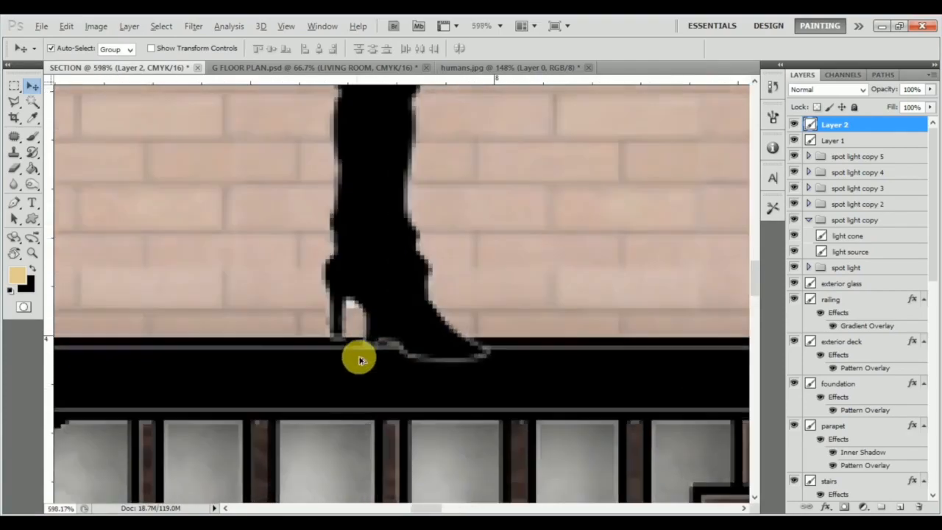
pyautogui.moveTo(425, 322); pyautogui.dragTo(426, 322)
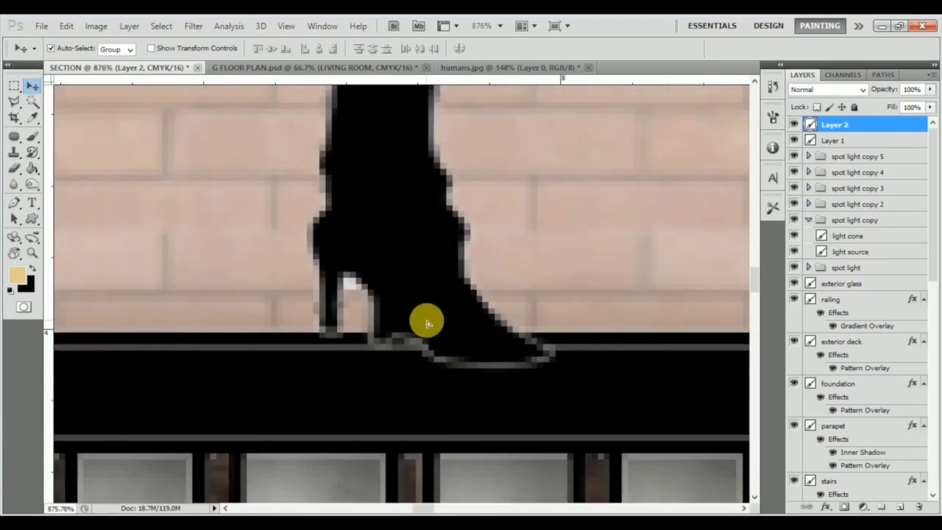
# Delete the part of the woman's shoes that overlaps the floor slab, using a rectangular selection.
pyautogui.click(17, 88)
pyautogui.moveTo(302, 325); pyautogui.dragTo(488, 416)
pyautogui.click(316, 361)
pyautogui.moveTo(307, 332)
pyautogui.mouseDown()
pyautogui.moveTo(458, 398)
pyautogui.moveTo(625, 444)
pyautogui.moveTo(603, 437)
pyautogui.mouseUp()
pyautogui.press('Delete')
pyautogui.click(573, 442)
pyautogui.scroll(-15, 453, 277)
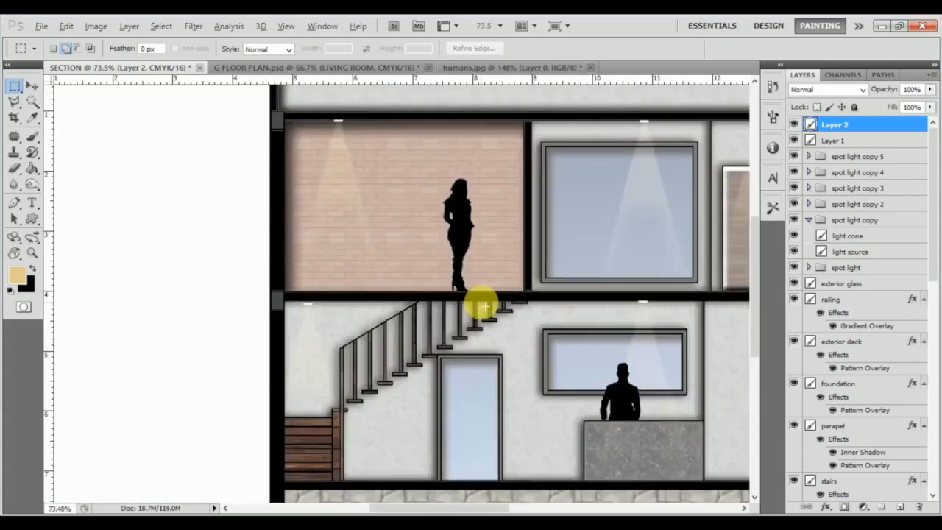
# Duplicate the man's silhouette at the stone counter and offset the copy sideways toward the stairs as his window reflection.
pyautogui.scroll(5, 477, 308)
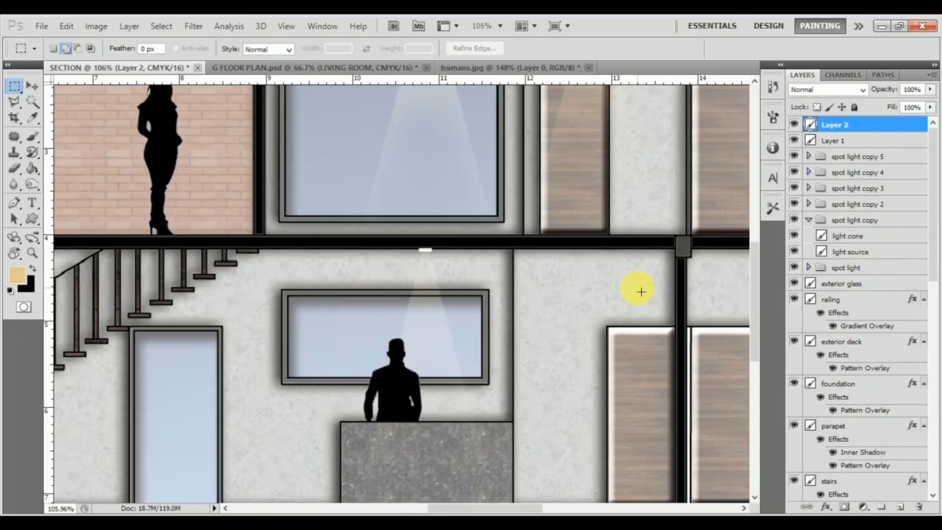
pyautogui.scroll(5, 474, 366)
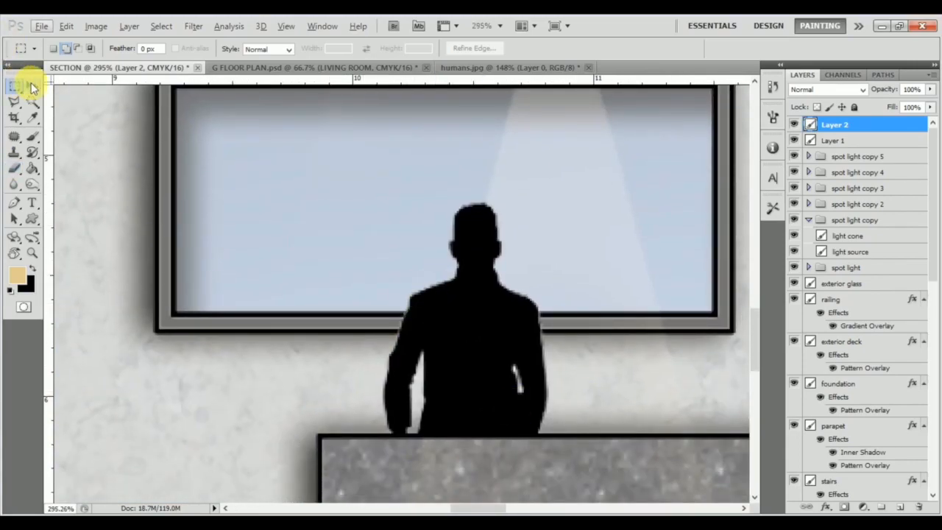
pyautogui.click(32, 87)
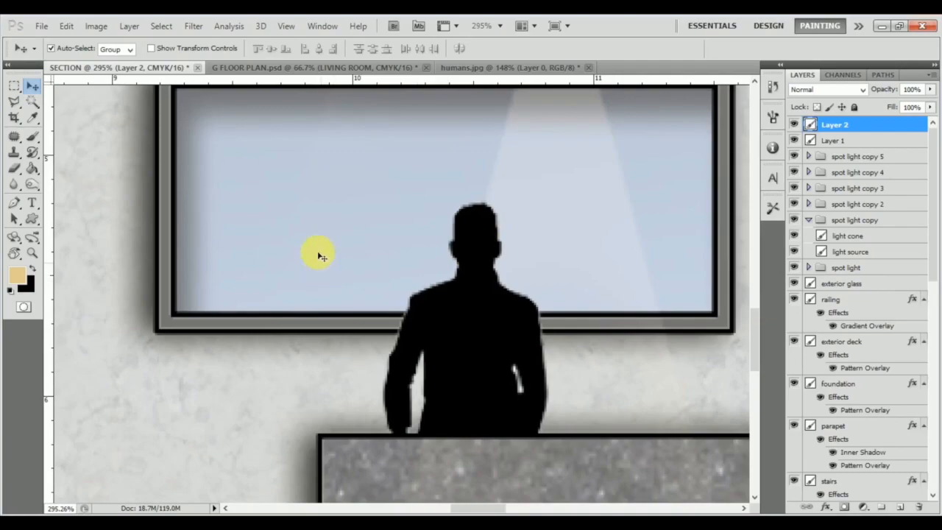
pyautogui.scroll(1, 442, 322)
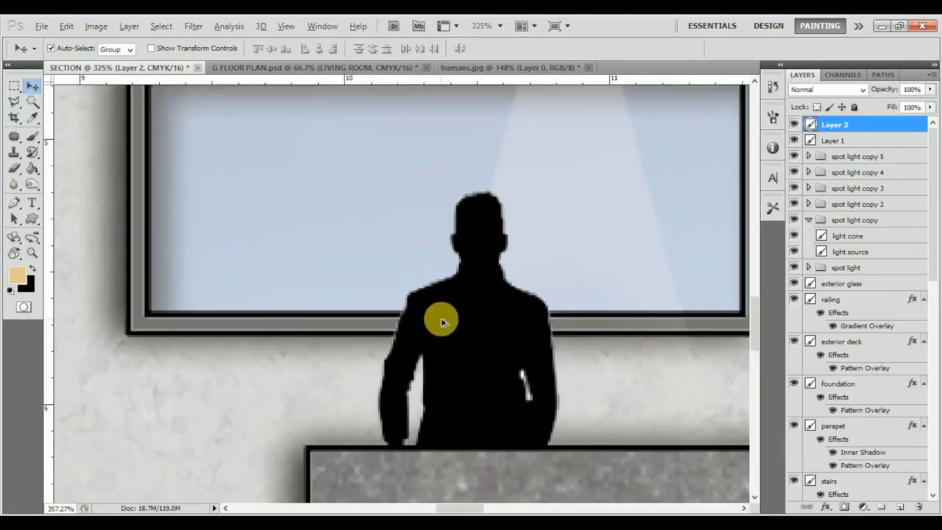
pyautogui.scroll(1, 441, 321)
pyautogui.moveTo(478, 330); pyautogui.dragTo(386, 322)
pyautogui.hotkey('ctrl', 'j')
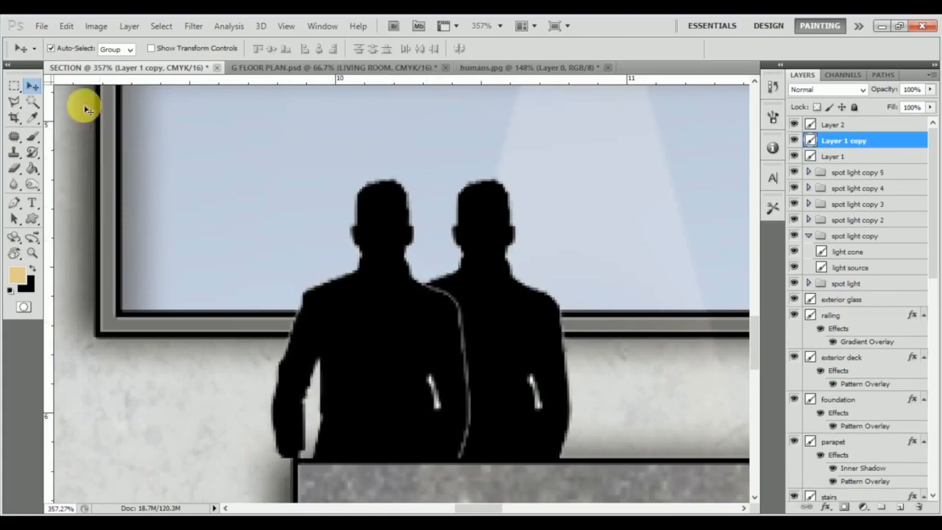
# Delete the part of the man's copy below the window glass with a rectangular selection, and clear the selection.
pyautogui.click(13, 88)
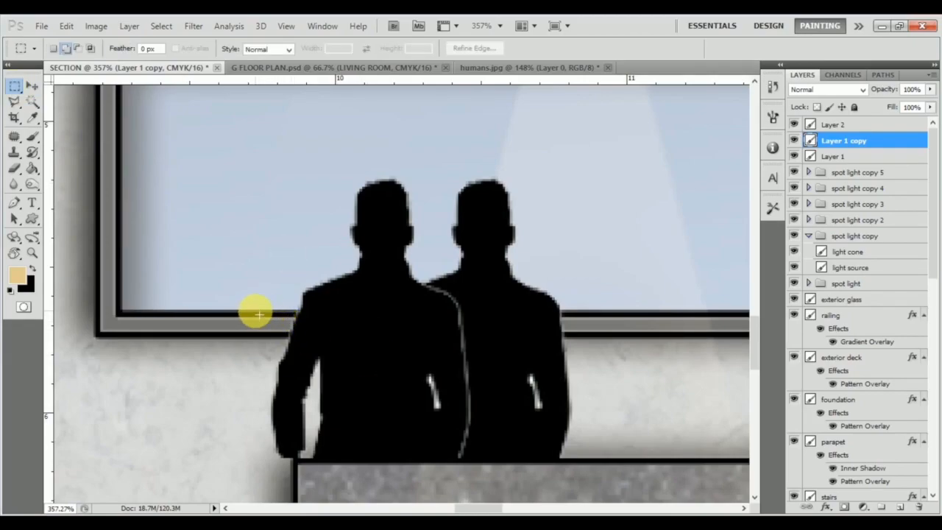
pyautogui.moveTo(254, 310); pyautogui.dragTo(530, 500)
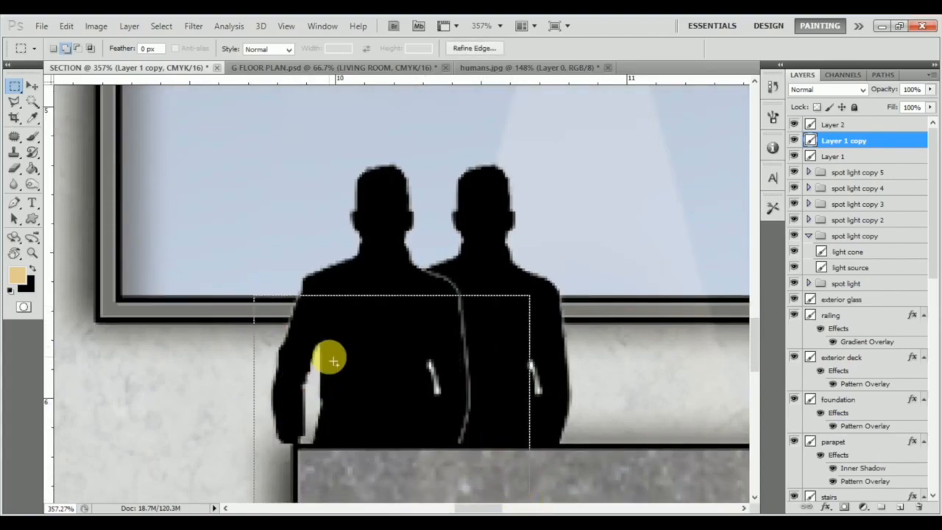
pyautogui.press('Delete')
pyautogui.hotkey('ctrl', 'd')
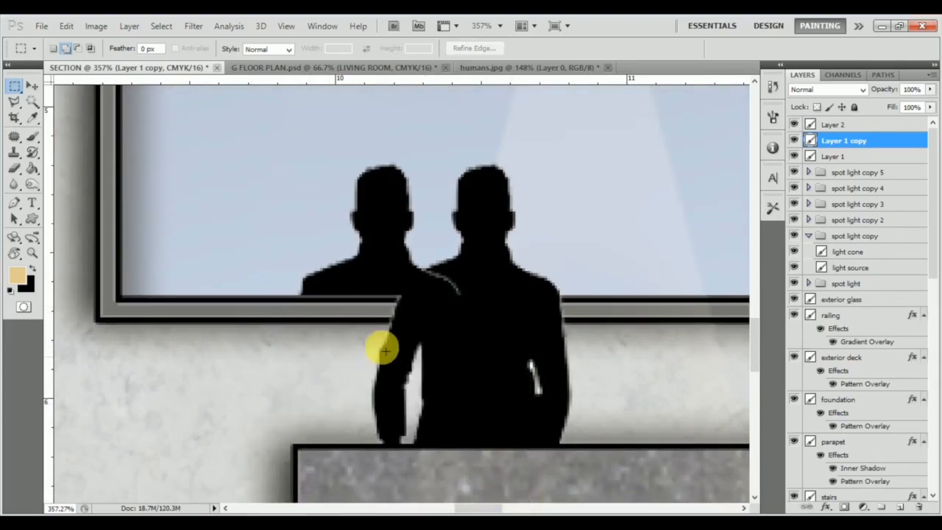
pyautogui.scroll(-2, 312, 309)
pyautogui.scroll(2, 346, 294)
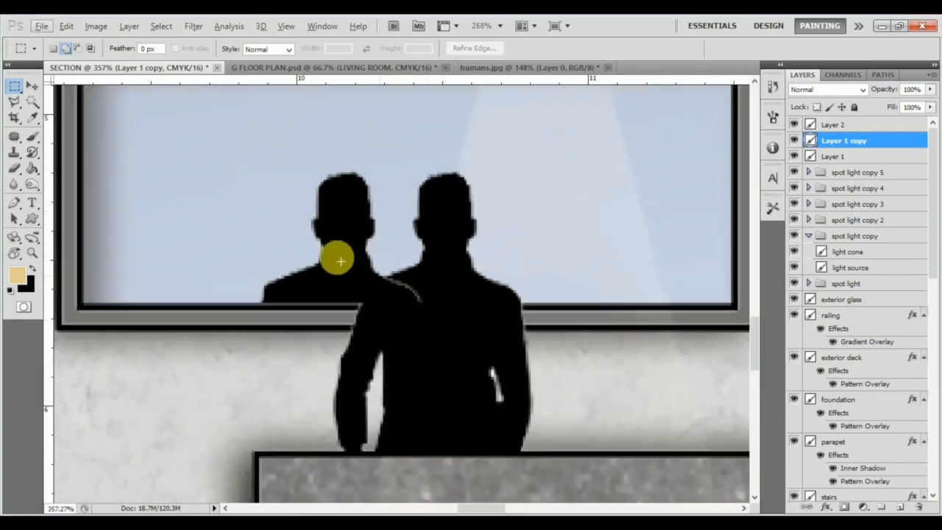
# Move Layer 1 above Layer 1 copy and toggle the visibility of both layers to check which silhouette each one holds.
pyautogui.click(32, 86)
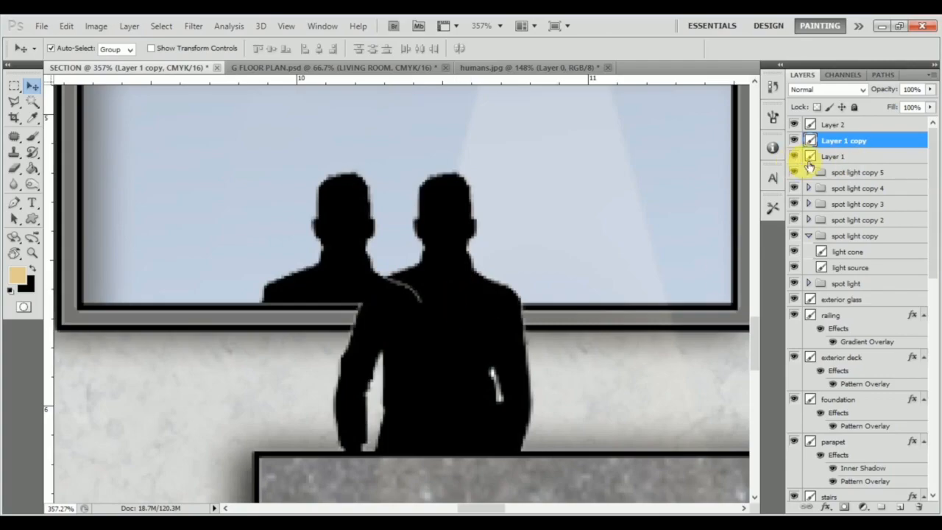
pyautogui.click(864, 159)
pyautogui.moveTo(868, 144); pyautogui.dragTo(860, 142)
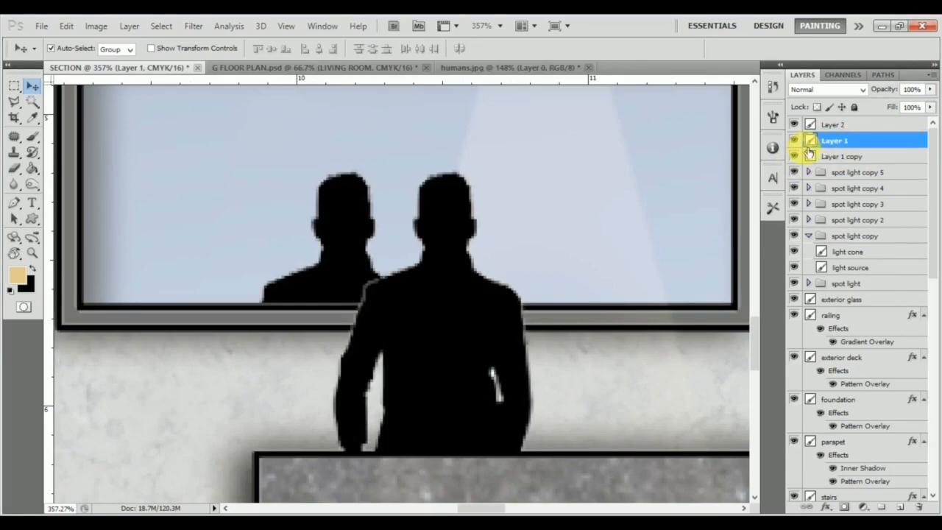
pyautogui.click(794, 141)
pyautogui.click(794, 140)
pyautogui.click(796, 157)
pyautogui.click(795, 156)
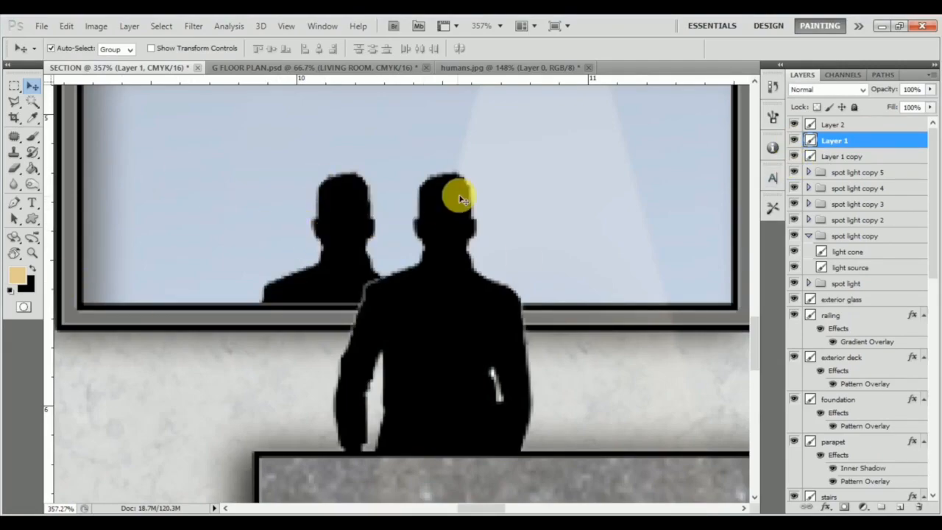
# Lower the opacity of Layer 1 copy to 24% to make it look like a reflection in the glass.
pyautogui.moveTo(891, 94); pyautogui.dragTo(936, 99)
pyautogui.click(872, 156)
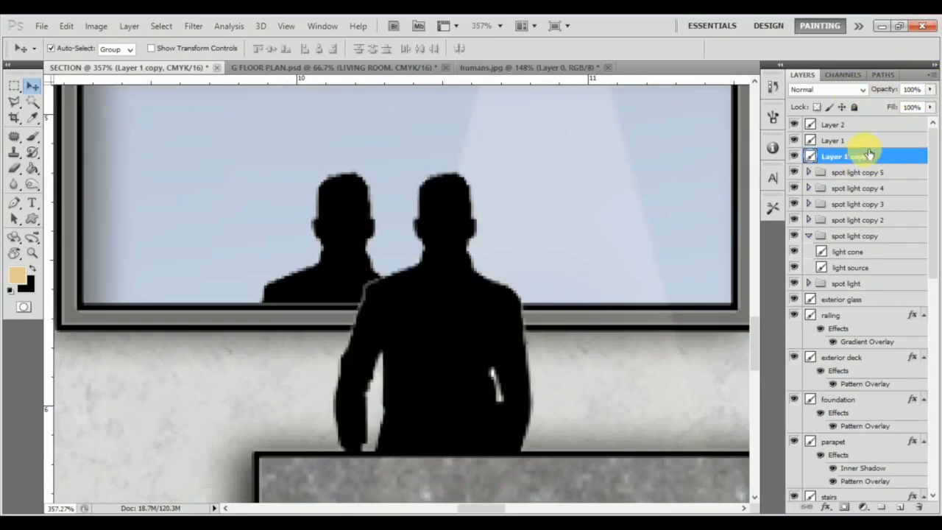
pyautogui.moveTo(897, 89); pyautogui.dragTo(837, 95)
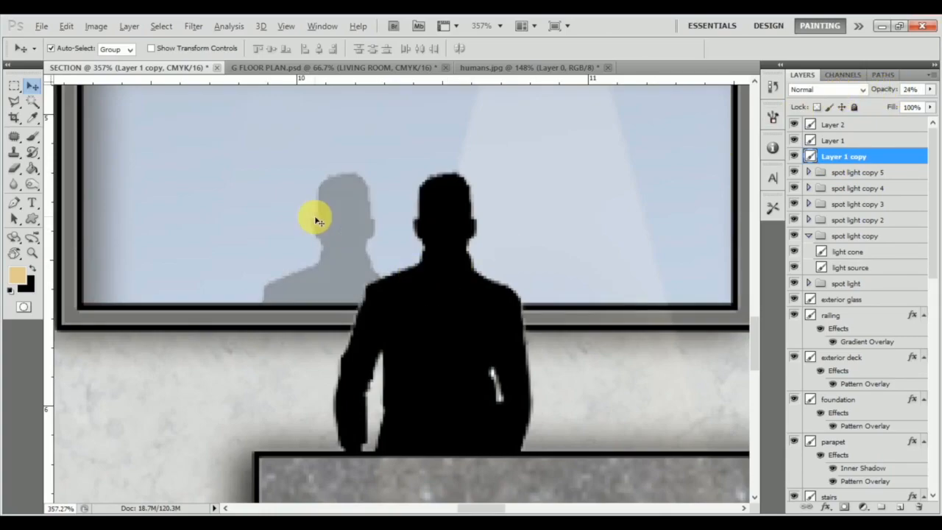
# Move the faded reflection closer to the man, keeping its lower edge on the bottom of the window glass.
pyautogui.scroll(-2, 324, 236)
pyautogui.scroll(-2, 341, 303)
pyautogui.scroll(3, 332, 332)
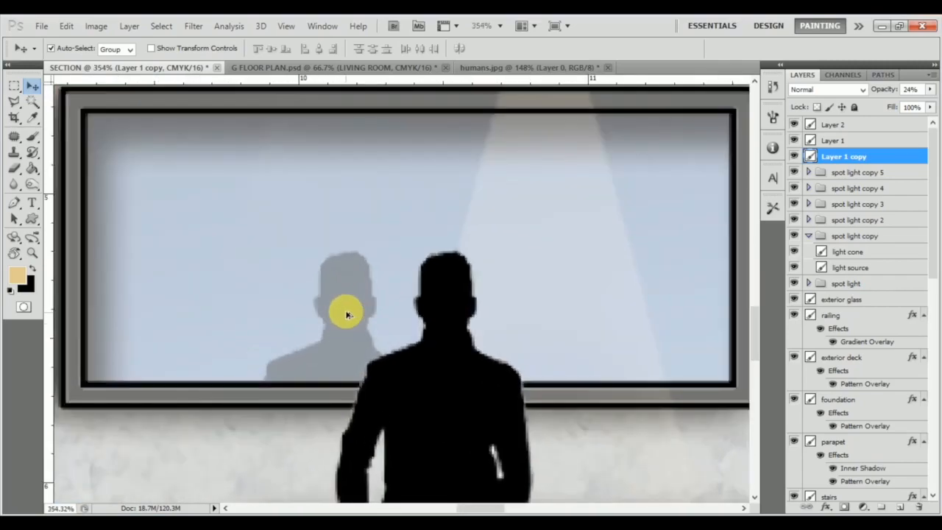
pyautogui.moveTo(374, 292); pyautogui.dragTo(385, 309)
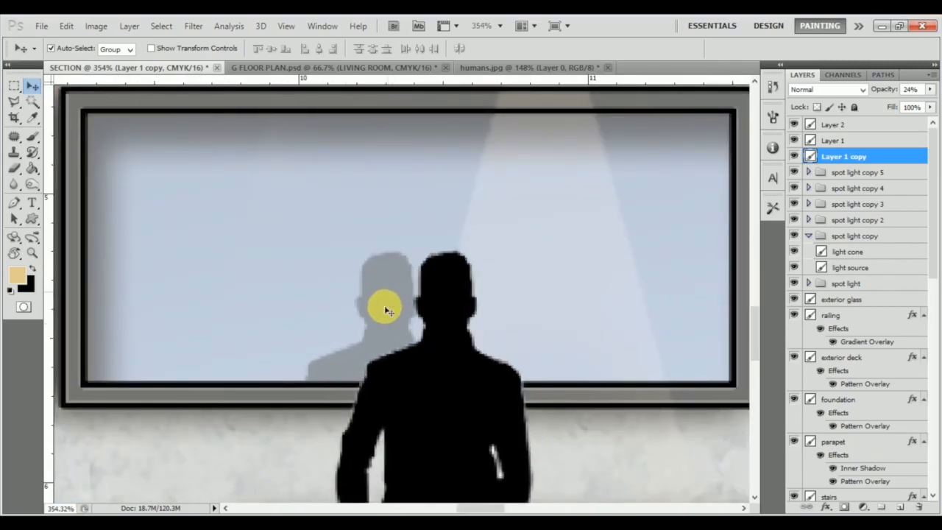
# Review the man's reflection up close and examine both silhouettes within the whole section drawing.
pyautogui.scroll(-4, 368, 336)
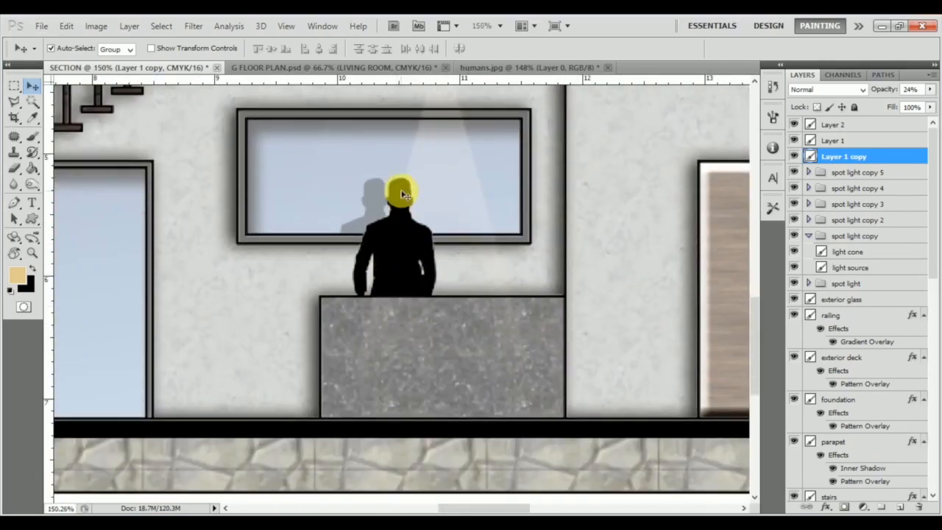
pyautogui.scroll(1, 359, 243)
pyautogui.scroll(-4, 359, 244)
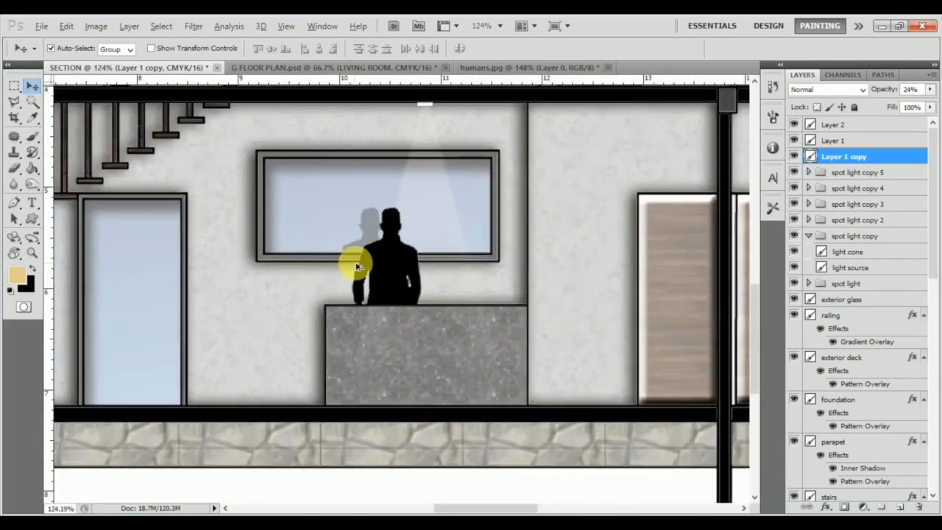
pyautogui.scroll(2, 353, 269)
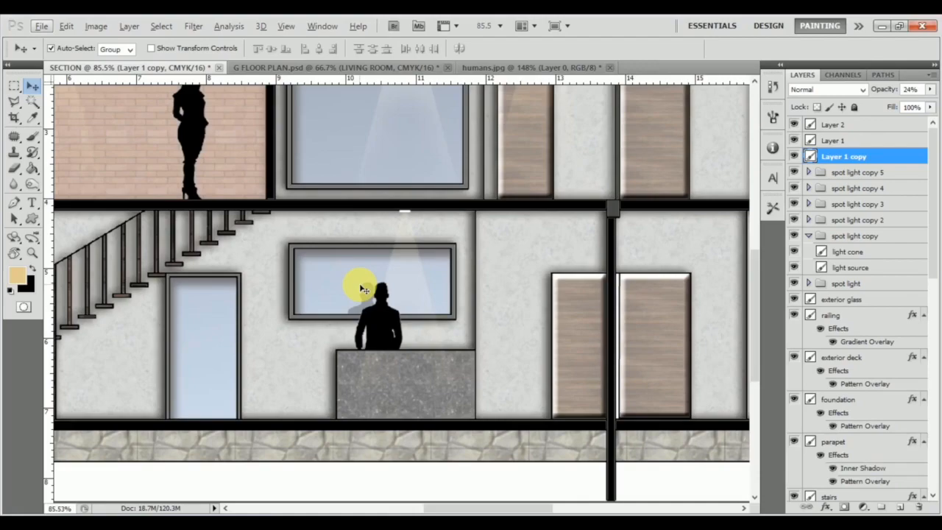
pyautogui.scroll(-3, 341, 284)
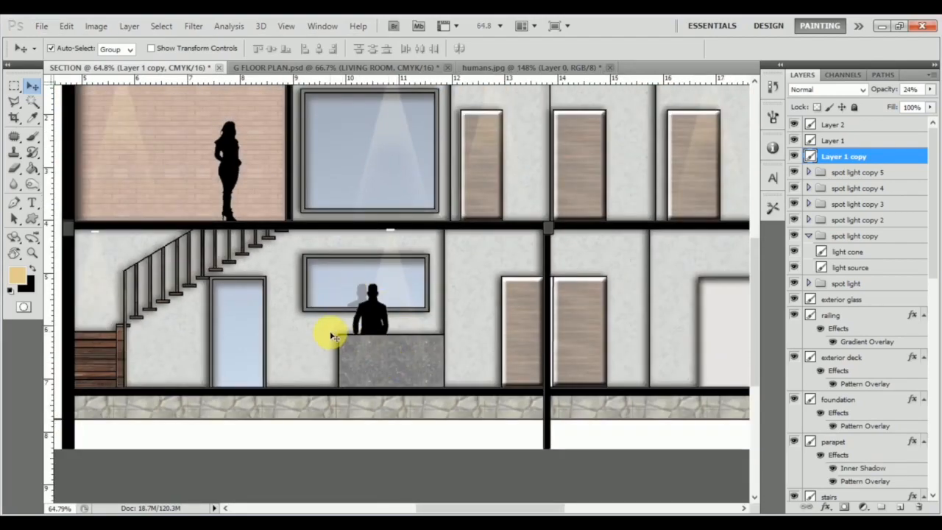
pyautogui.scroll(-3, 351, 336)
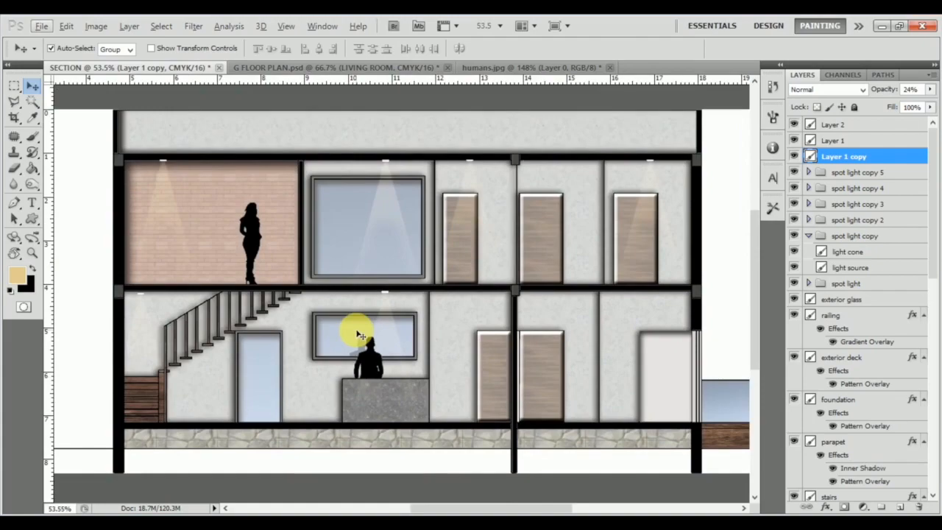
pyautogui.scroll(-1, 352, 333)
pyautogui.scroll(1, 330, 336)
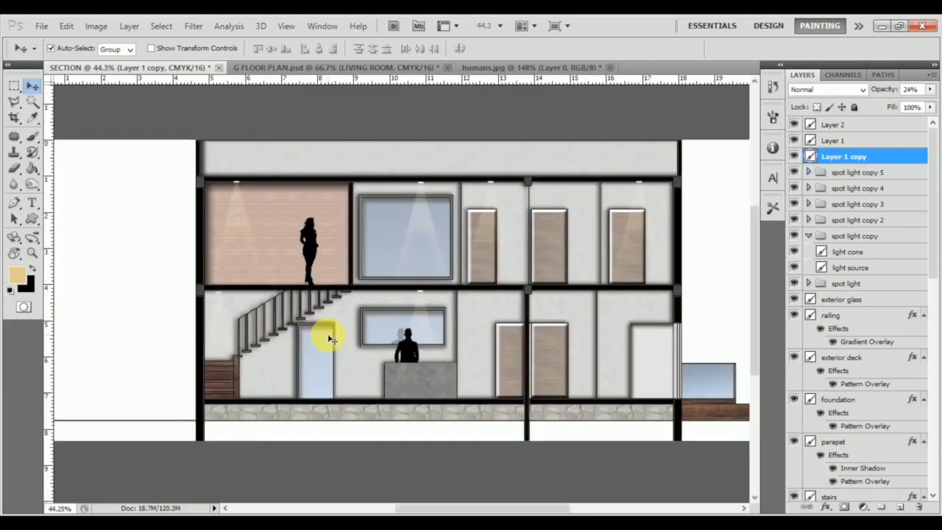
pyautogui.hscroll(1, 329, 339)
pyautogui.scroll(-1, 329, 337)
pyautogui.hscroll(1, 329, 338)
pyautogui.scroll(-1, 328, 338)
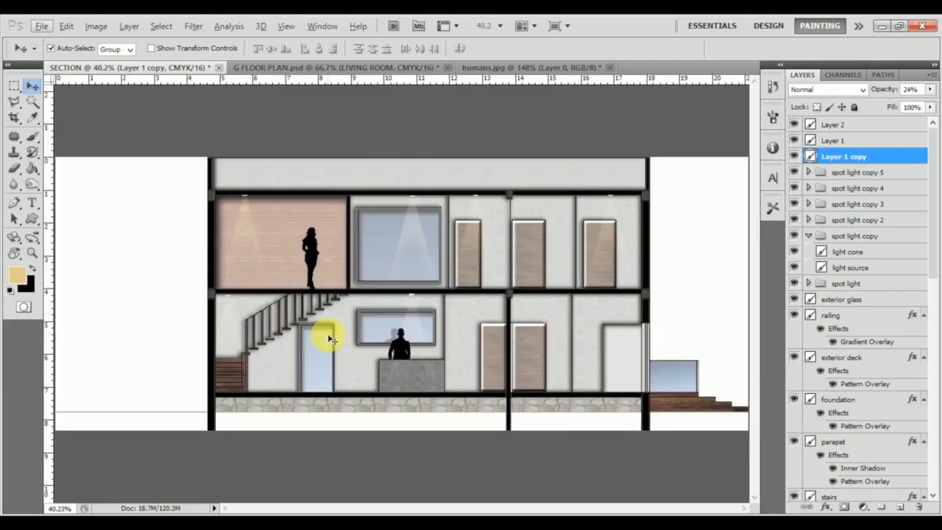
pyautogui.scroll(-1, 332, 339)
pyautogui.scroll(2, 332, 339)
pyautogui.scroll(-2, 332, 339)
pyautogui.scroll(1, 332, 339)
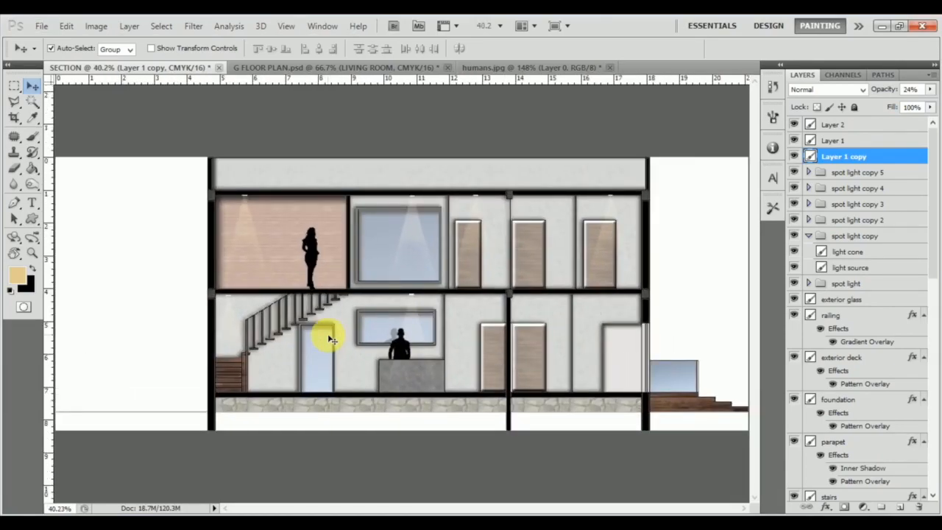